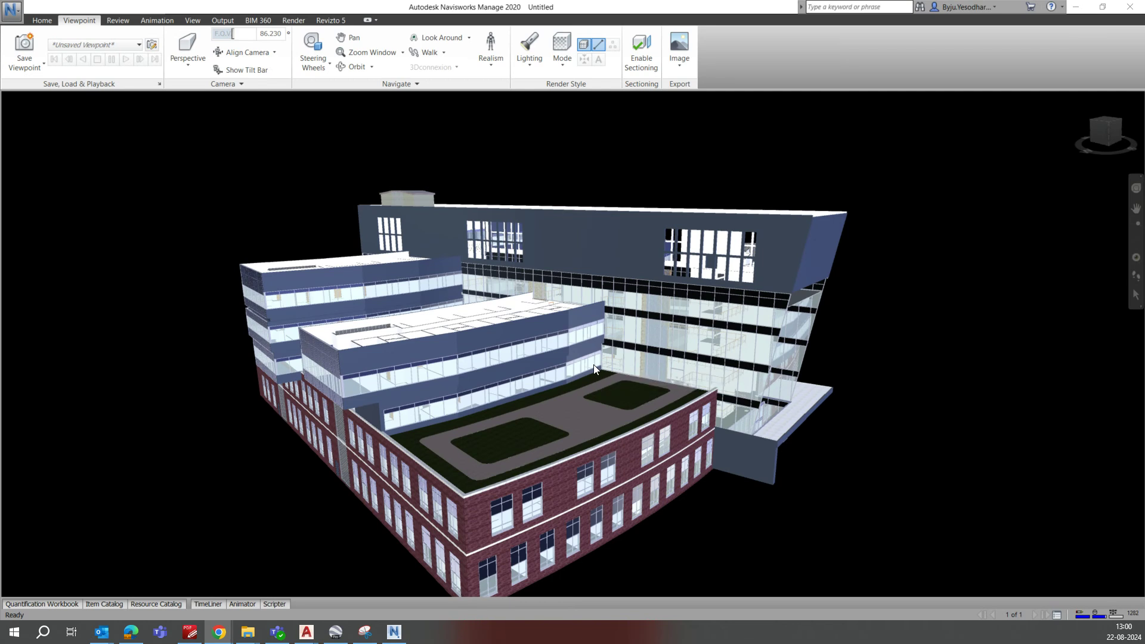
- Enable sectioning on the building model
scroll(442, 370, "up", 5)
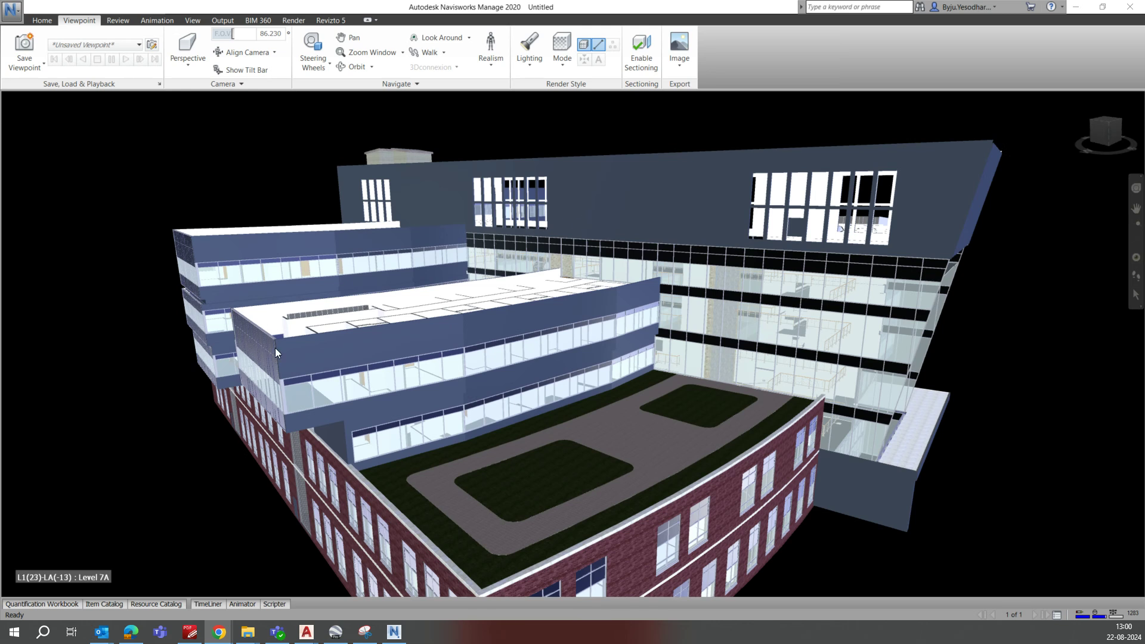
scroll(338, 336, "up", 3)
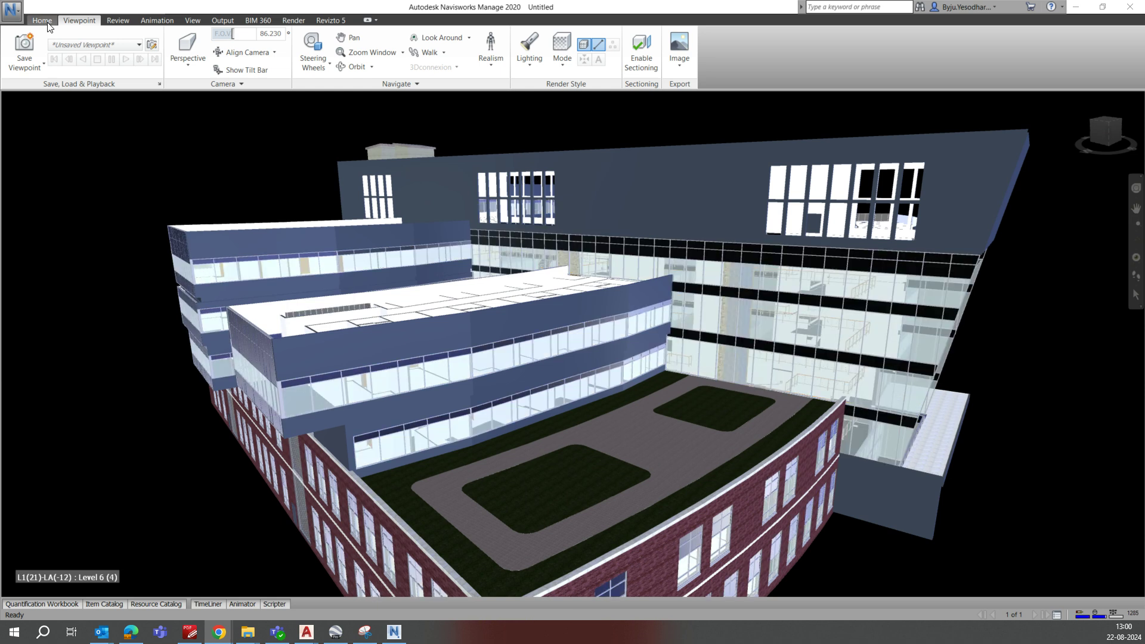
left_click(45, 22)
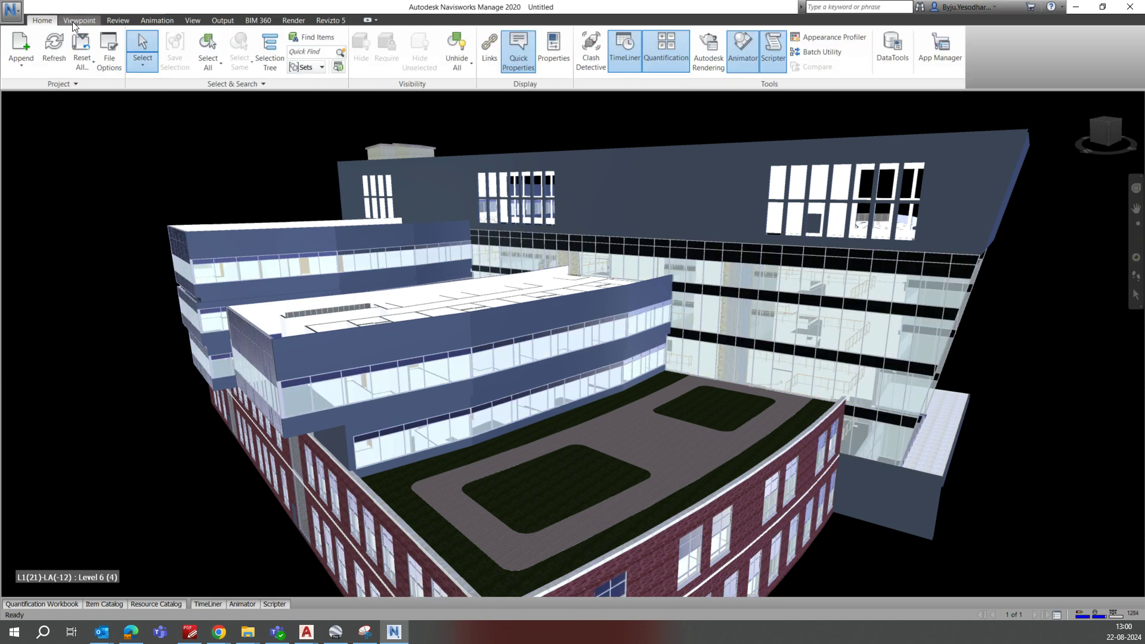
left_click(78, 21)
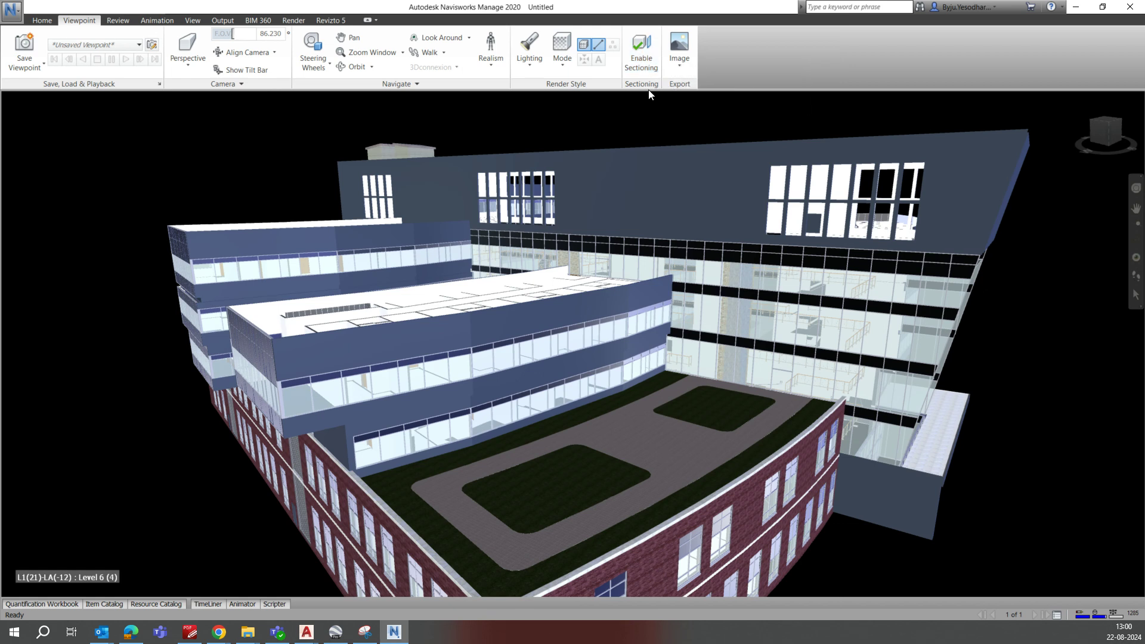
left_click(641, 51)
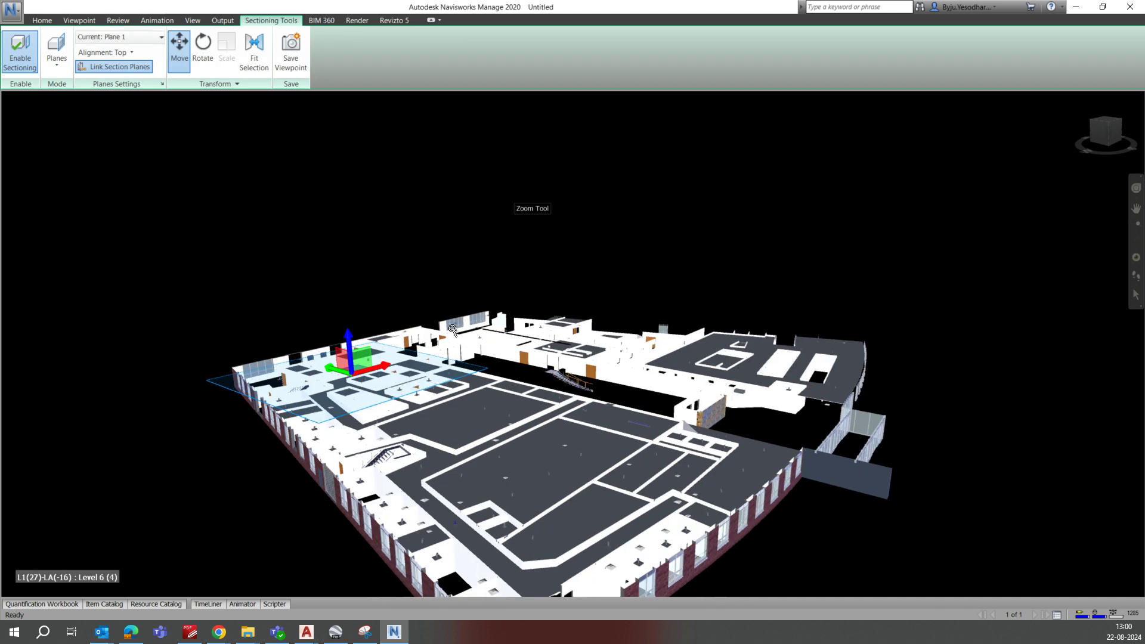
- Move the top section plane vertically through the lower storeys to cut the building horizontally
left_click_drag(351, 361, 321, 386)
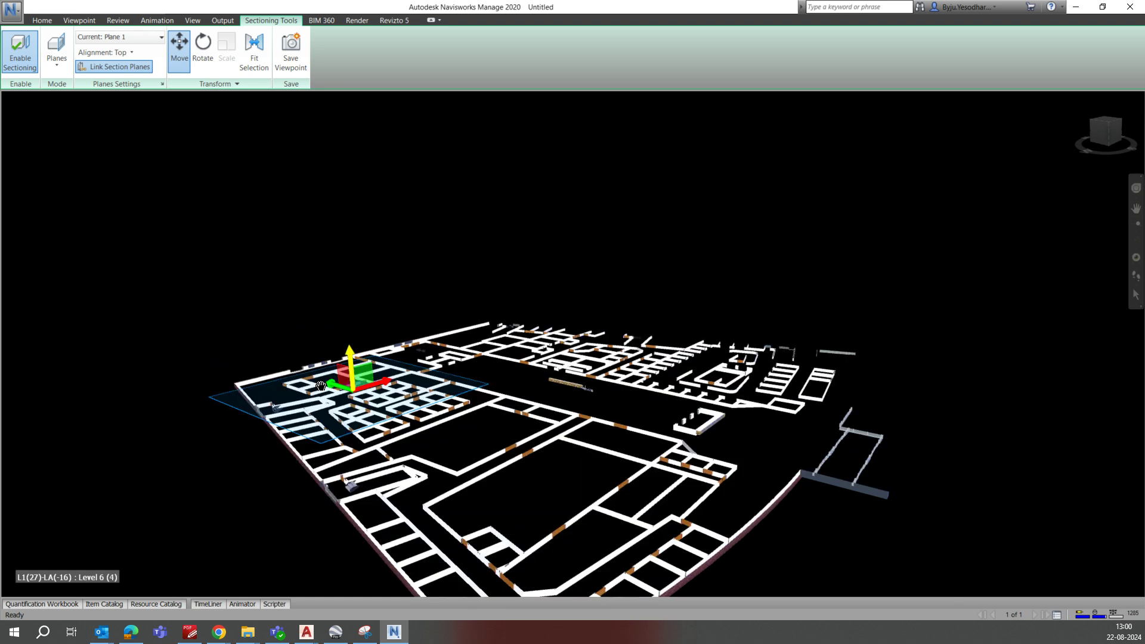
left_click_drag(321, 386, 356, 382)
key("ctrl+z")
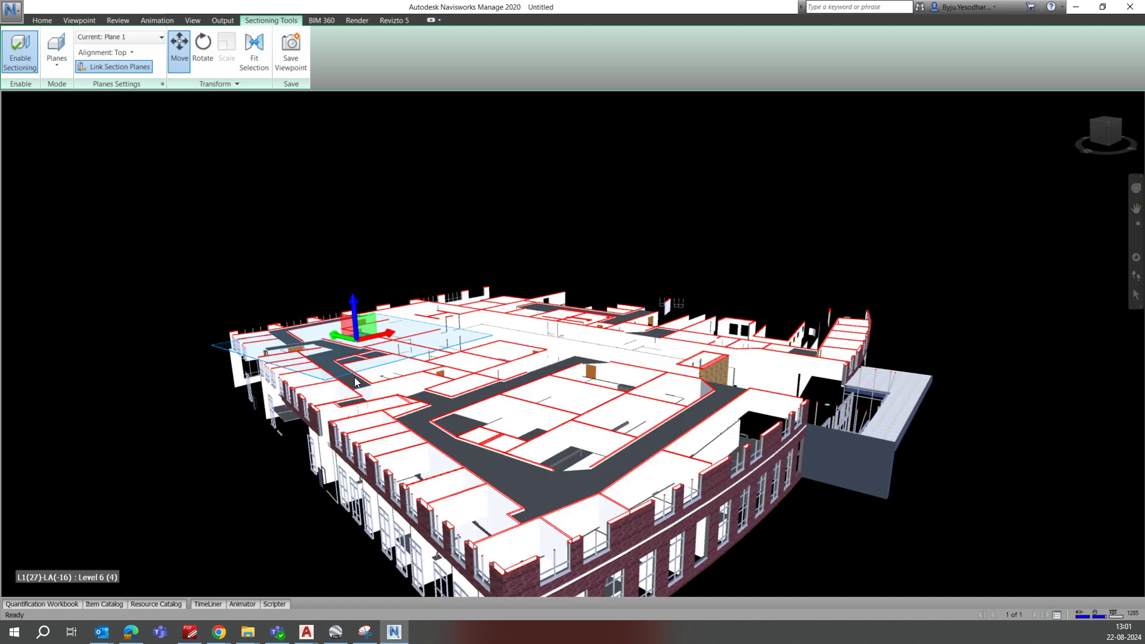
left_click_drag(357, 319, 359, 338)
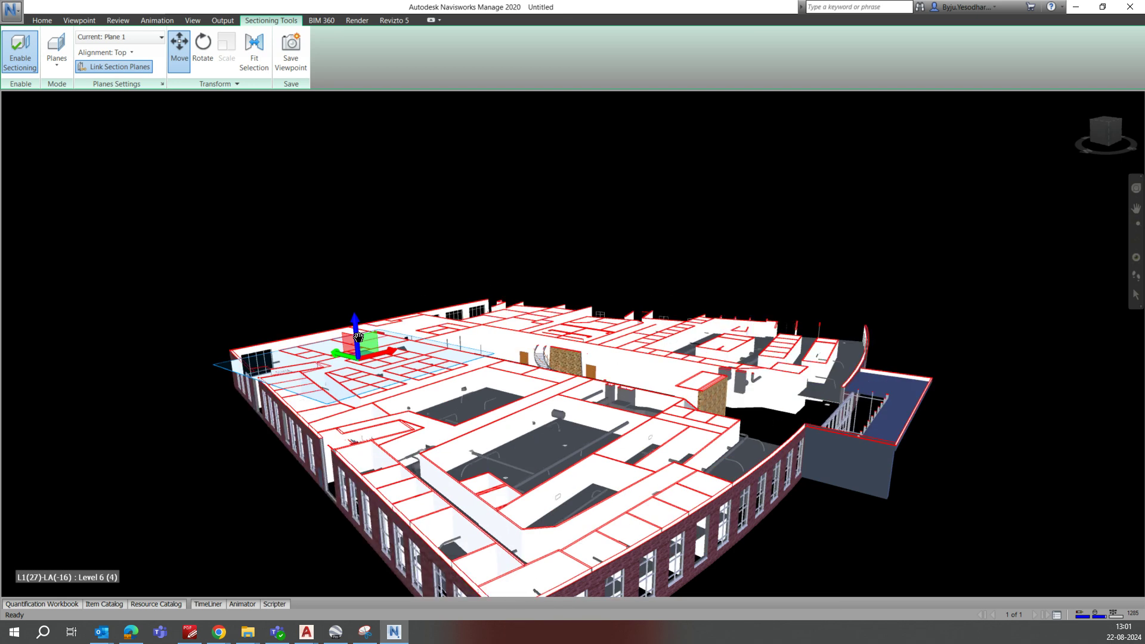
- Select the building and slide the section plane horizontally, adjusting its height to cut just above the ground-floor windows
left_click(387, 362)
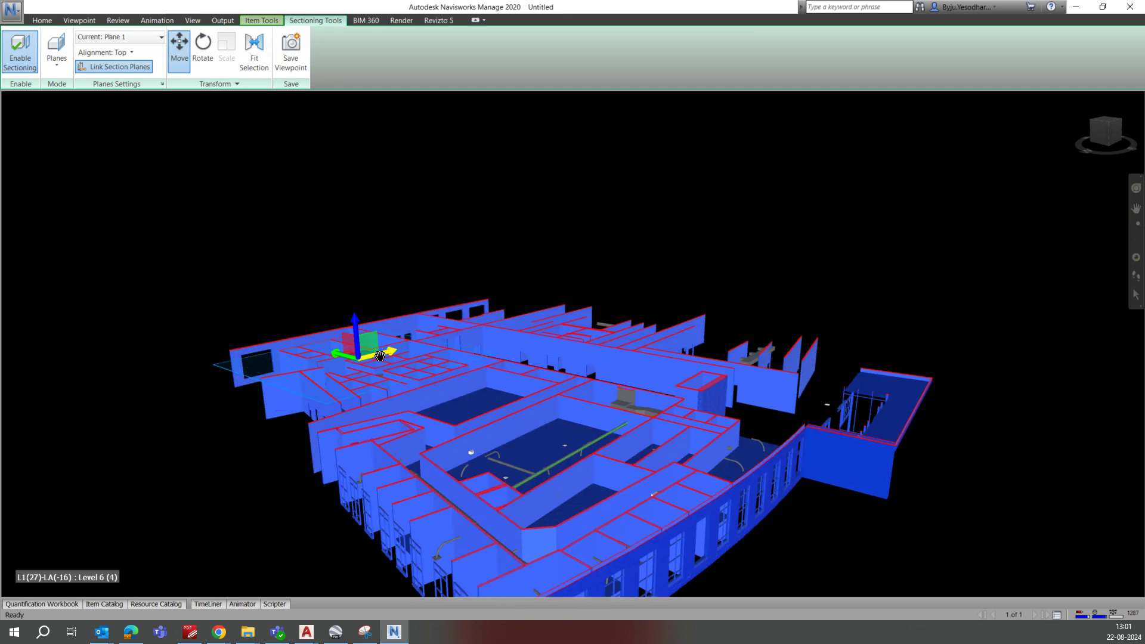
left_click_drag(380, 356, 496, 317)
scroll(501, 417, "up", 4)
middle_click_drag(501, 417, 475, 259)
left_click_drag(481, 216, 482, 178)
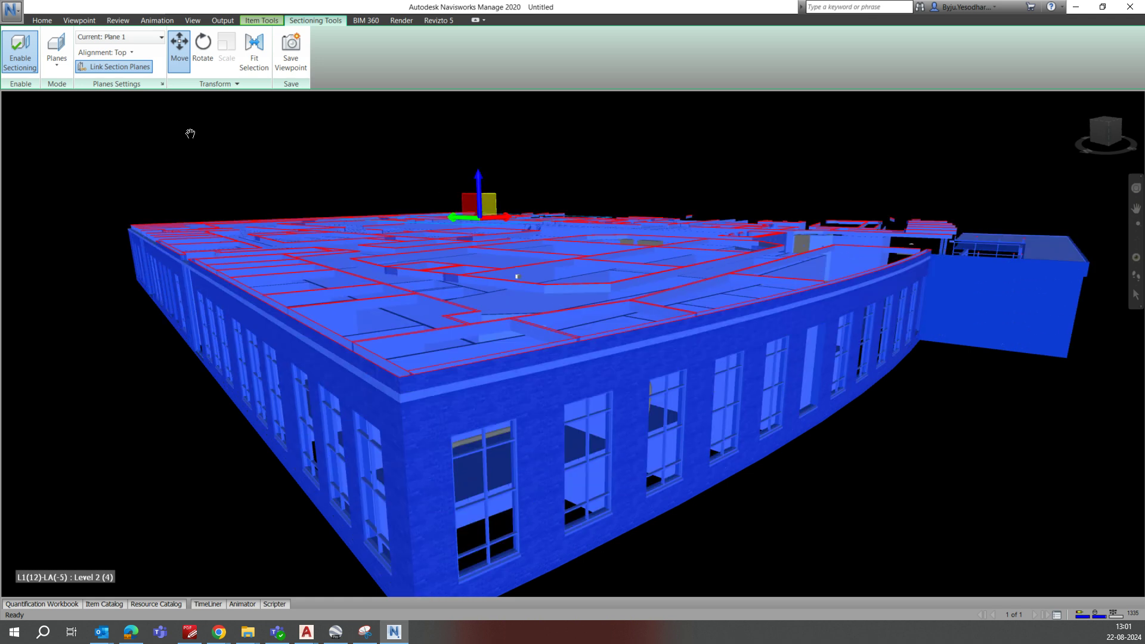
- Switch the sectioning mode to Box, bring the section box into view and clear the selection
left_click(58, 67)
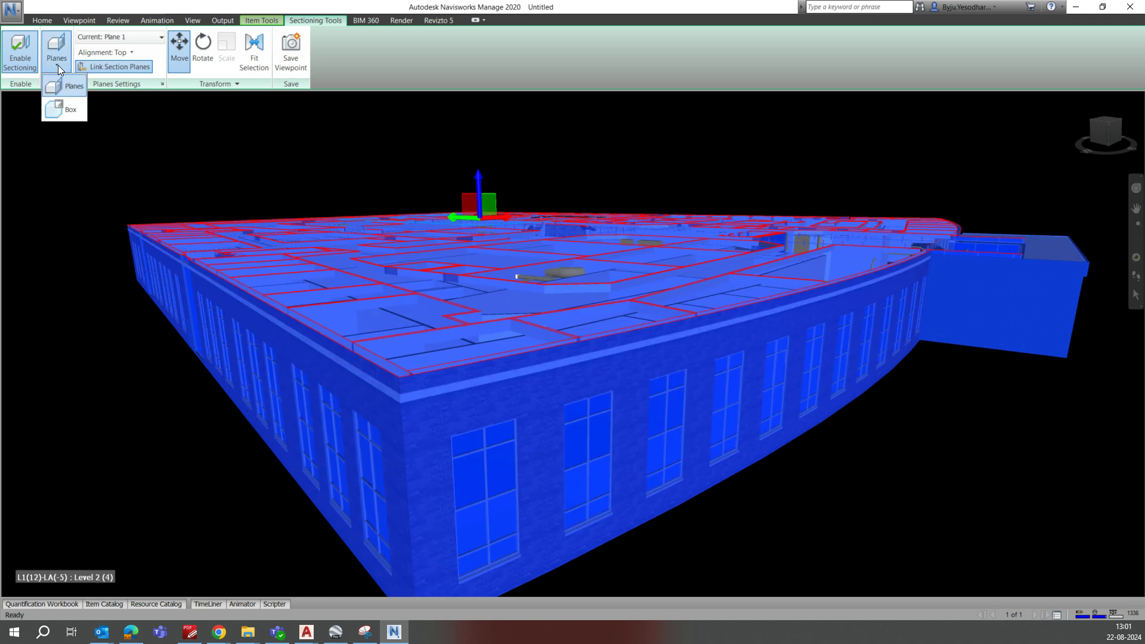
left_click(67, 112)
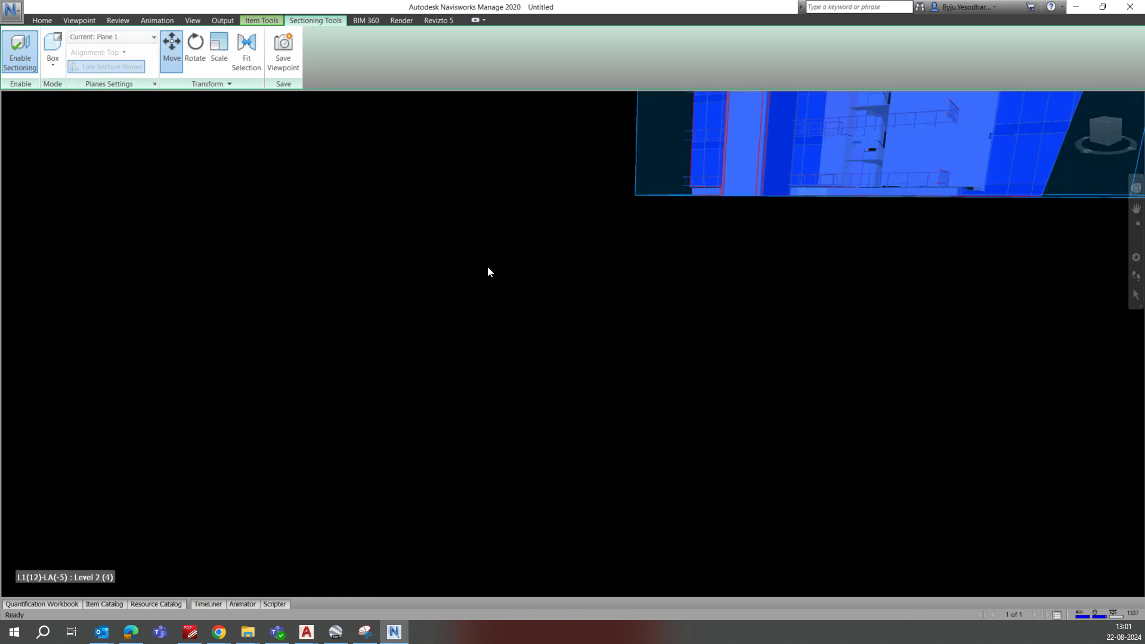
scroll(484, 269, "down", 5)
middle_click_drag(623, 321, 453, 437)
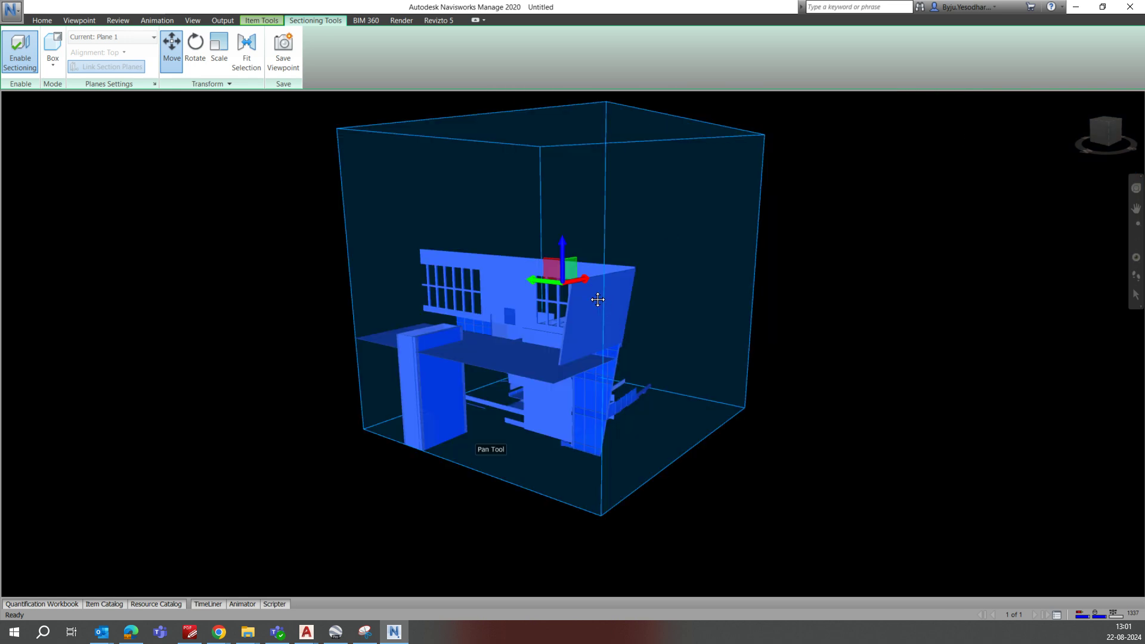
middle_click_drag(644, 241, 447, 378)
key("Escape")
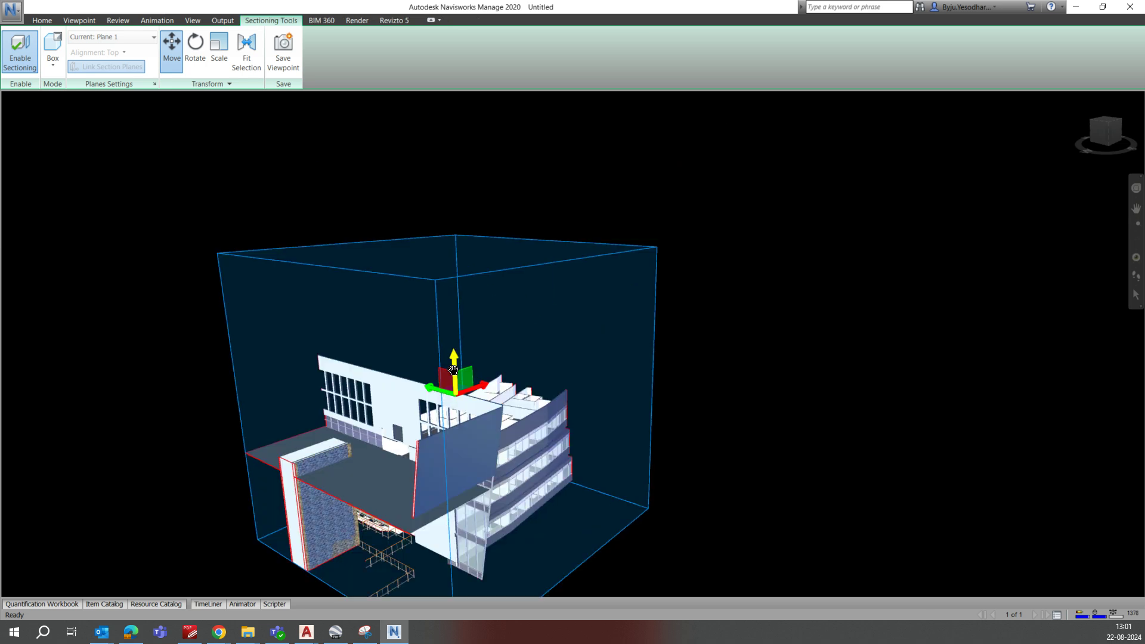
- Lower the section box so that it encloses the building from its upper storeys to the entrance canopy
left_click_drag(454, 370, 448, 471)
middle_click_drag(475, 391, 495, 292)
middle_click_drag(510, 355, 528, 277)
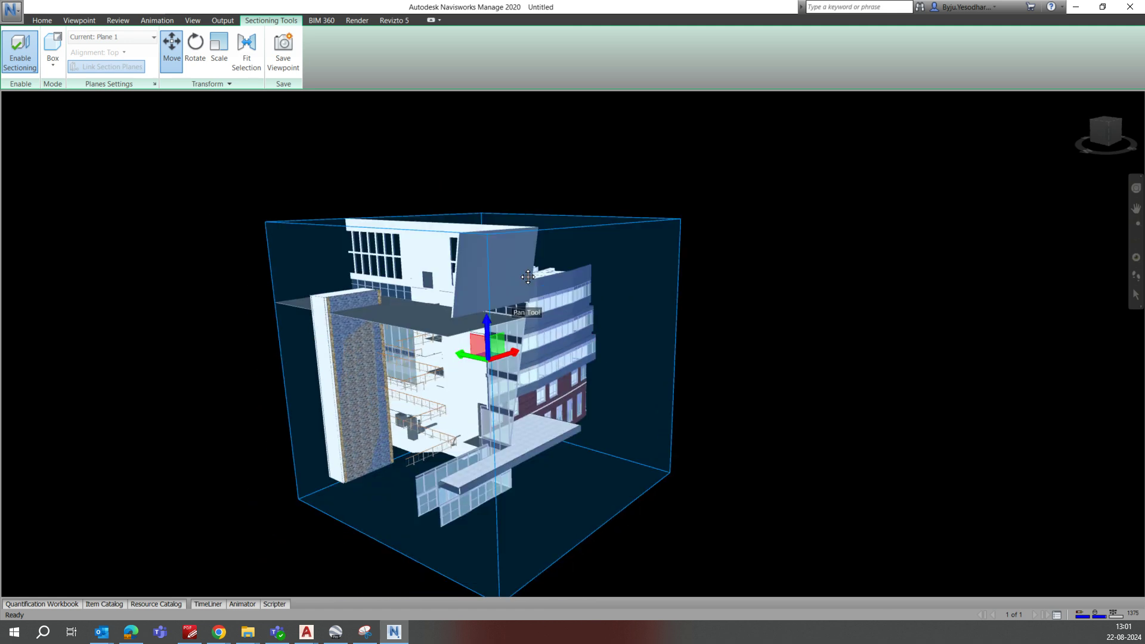
- Select the building and move the section box horizontally and vertically to cut through different parts of it
left_click(460, 364)
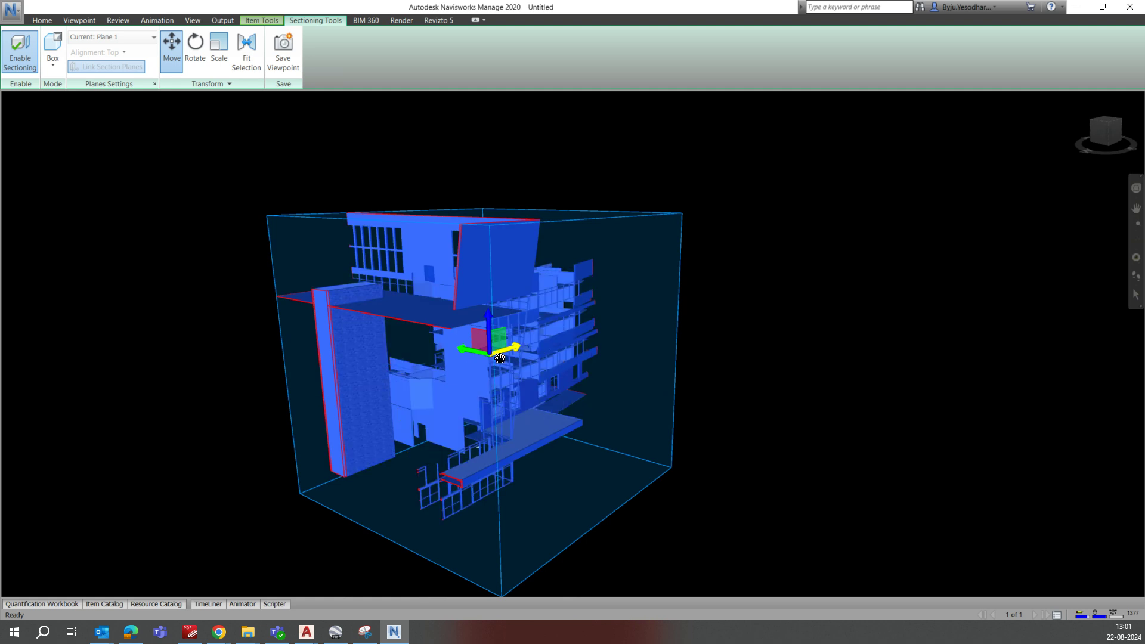
middle_click_drag(503, 352, 471, 356, "shift")
left_click_drag(471, 356, 469, 357)
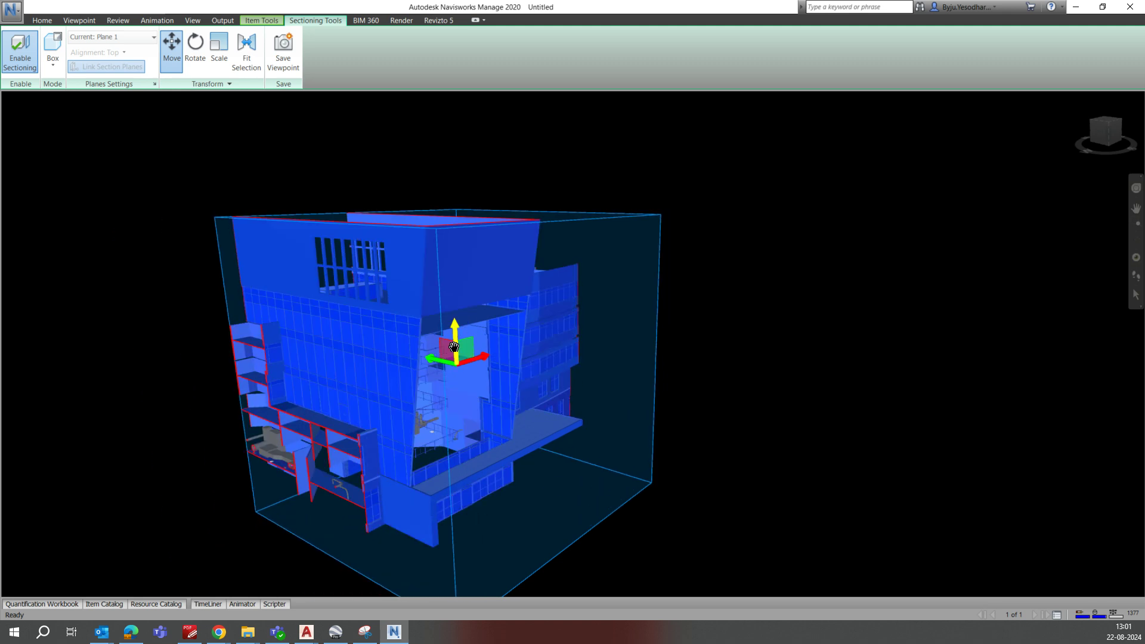
left_click_drag(455, 335, 455, 335)
middle_click_drag(456, 334, 435, 305, "shift")
left_click_drag(435, 305, 404, 361)
middle_click_drag(405, 360, 310, 388, "shift")
- Switch the sectioning mode back to Planes and raise the top section plane to the building's roof level
left_click(54, 62)
left_click(54, 99)
scroll(542, 322, "down", 3)
middle_click_drag(514, 340, 715, 281)
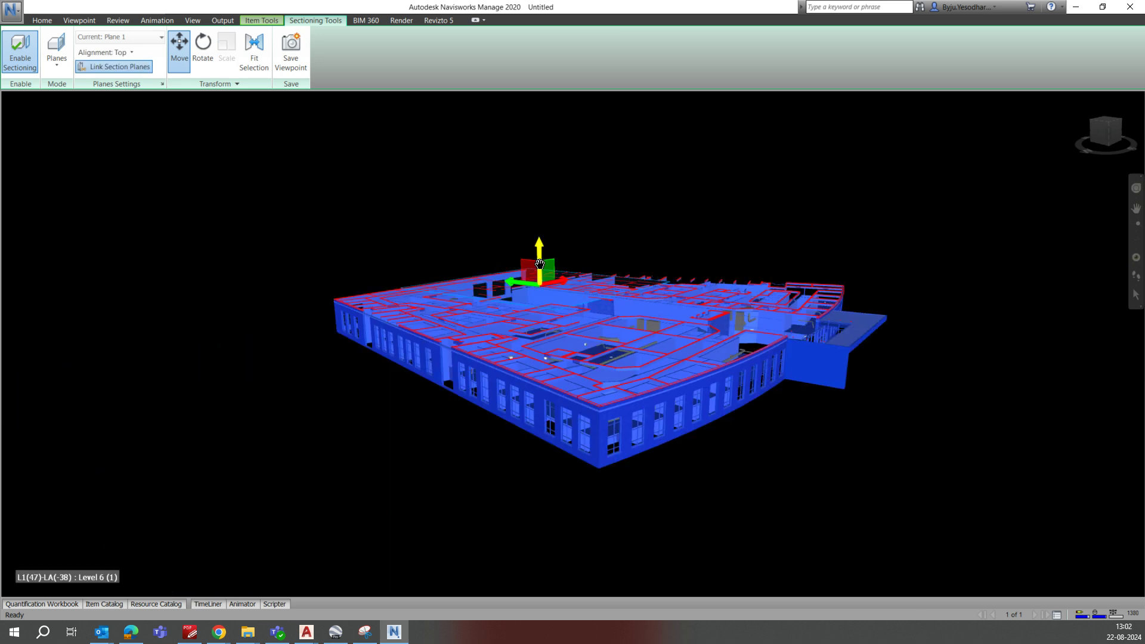
left_click_drag(539, 264, 568, 150)
middle_click_drag(561, 298, 479, 404)
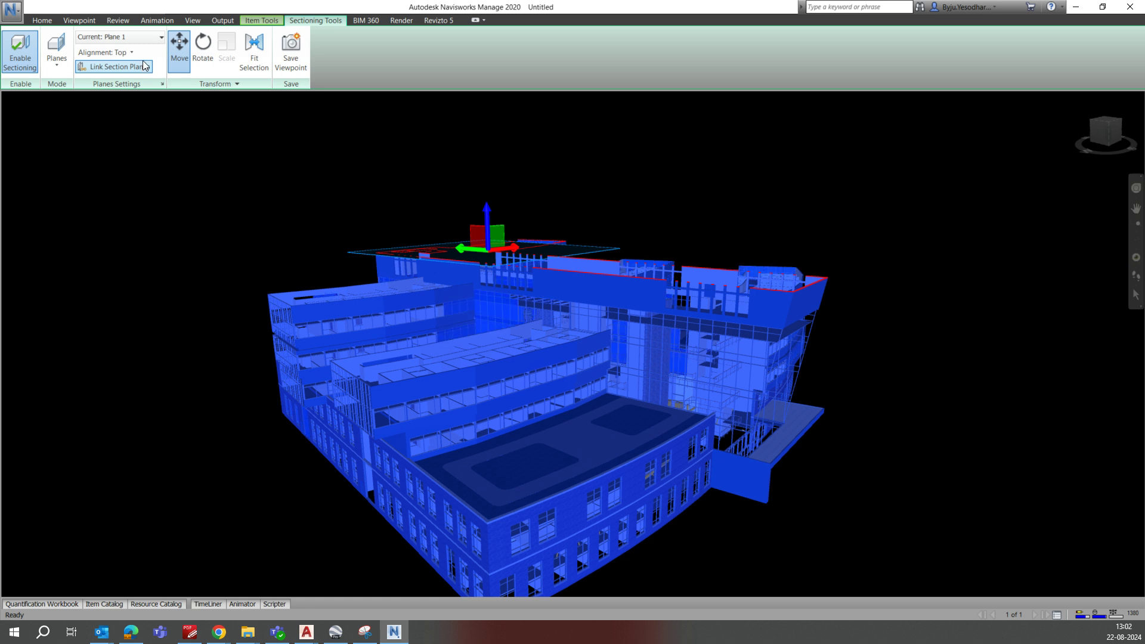
- Set the alignment of section plane 1 to Front in the section plane settings
left_click(162, 84)
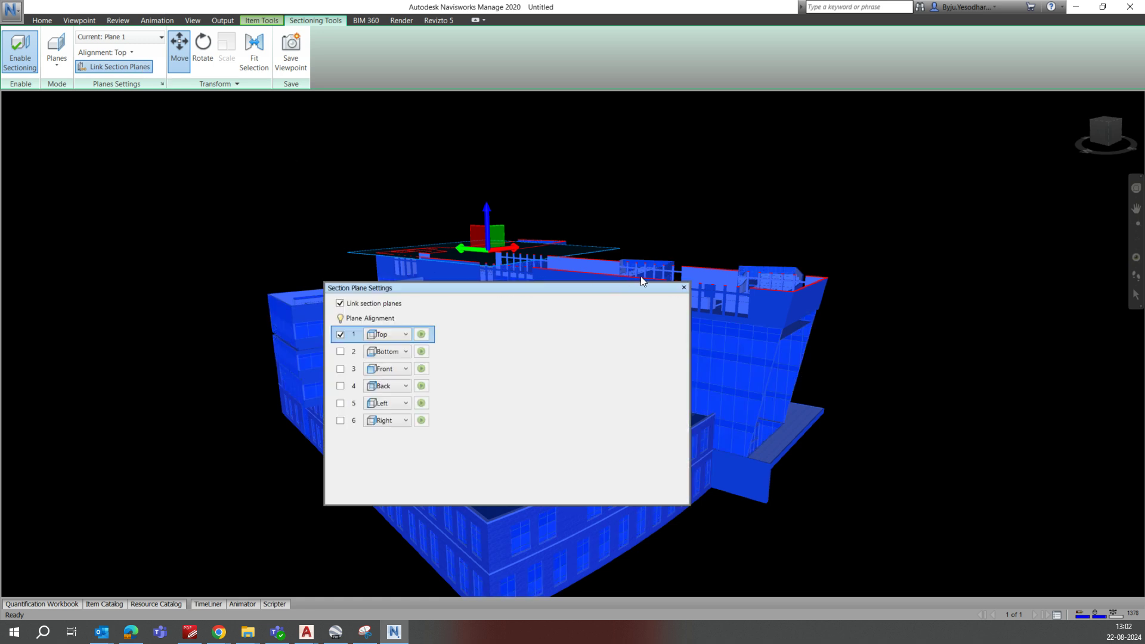
left_click(683, 288)
left_click(161, 84)
left_click(404, 334)
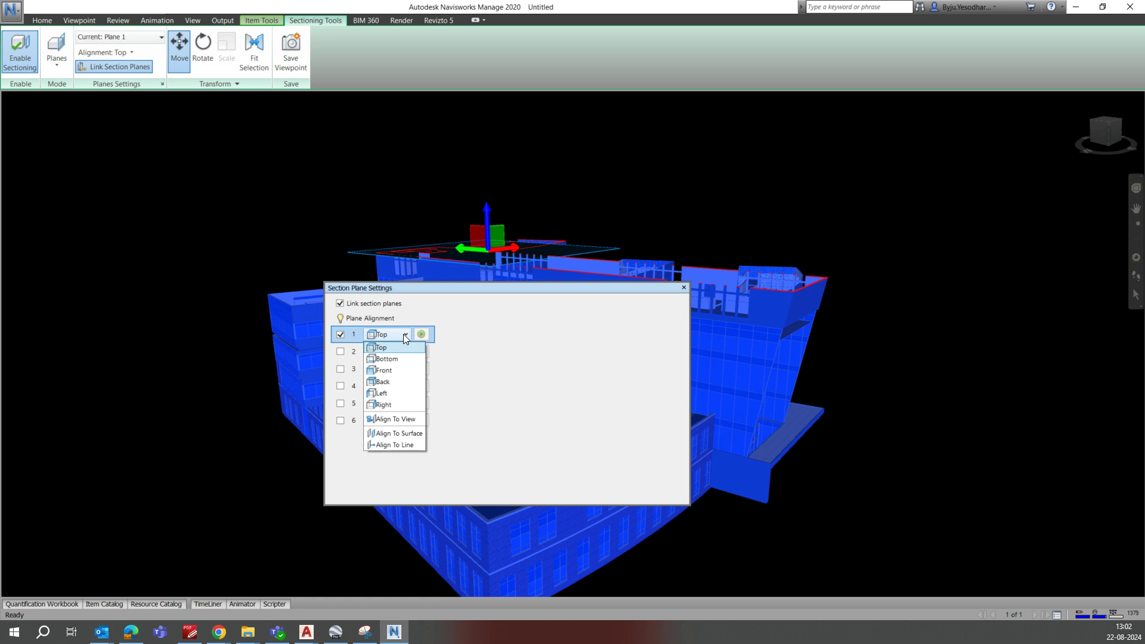
left_click(385, 370)
left_click(683, 288)
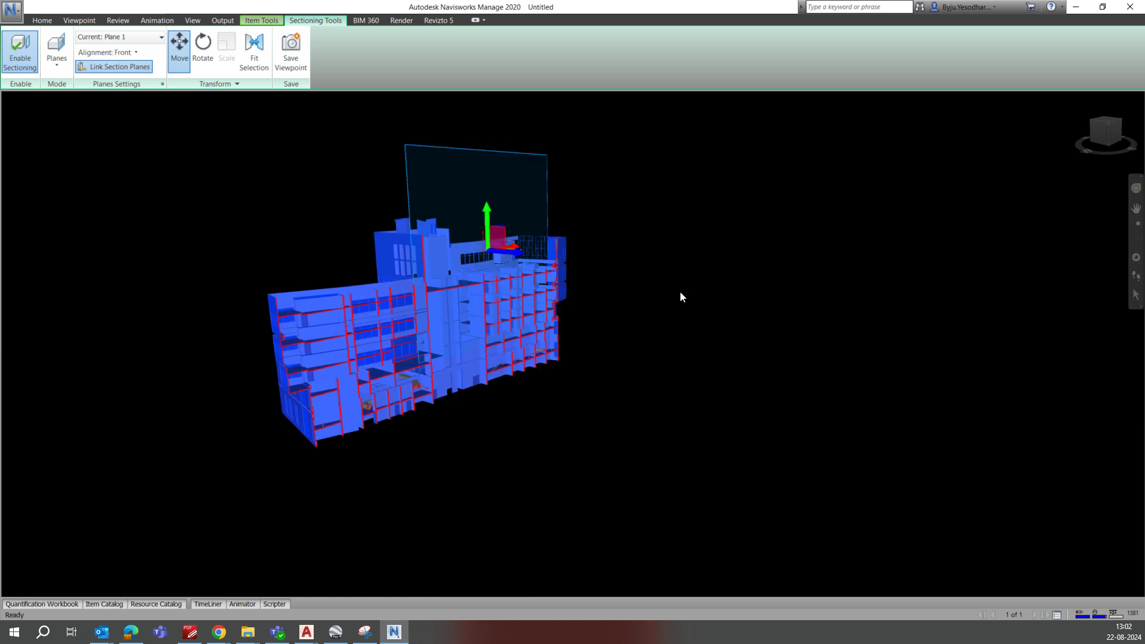
- Clear the selection and move the front section plane back and forth through the building to cut it vertically
left_click_drag(498, 251, 888, 365)
left_click(276, 176)
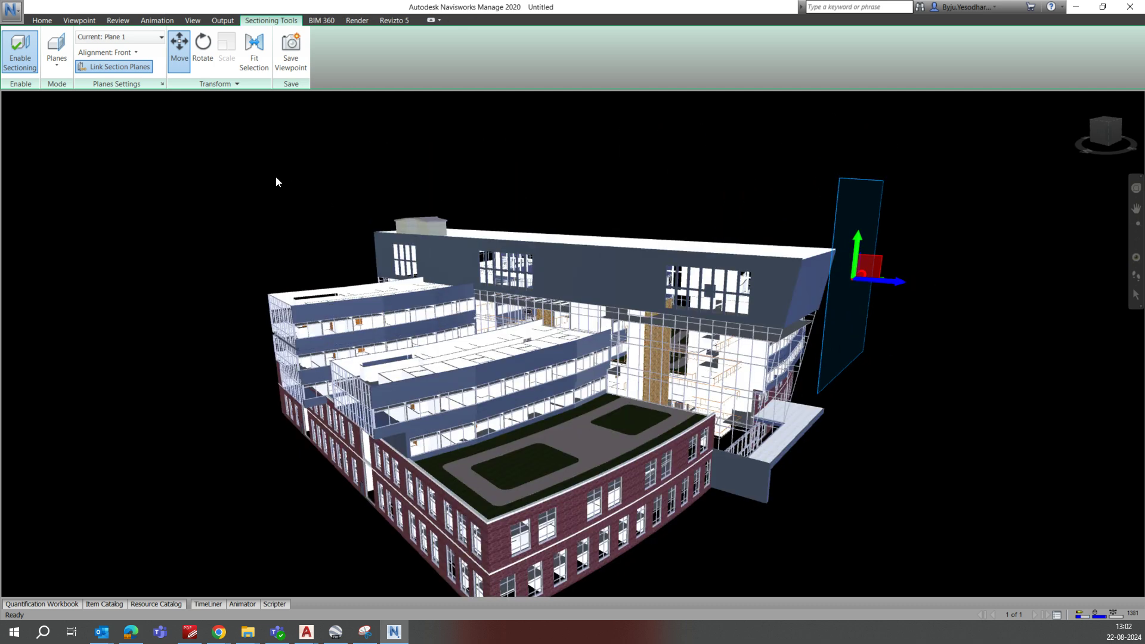
left_click_drag(876, 285, 736, 282)
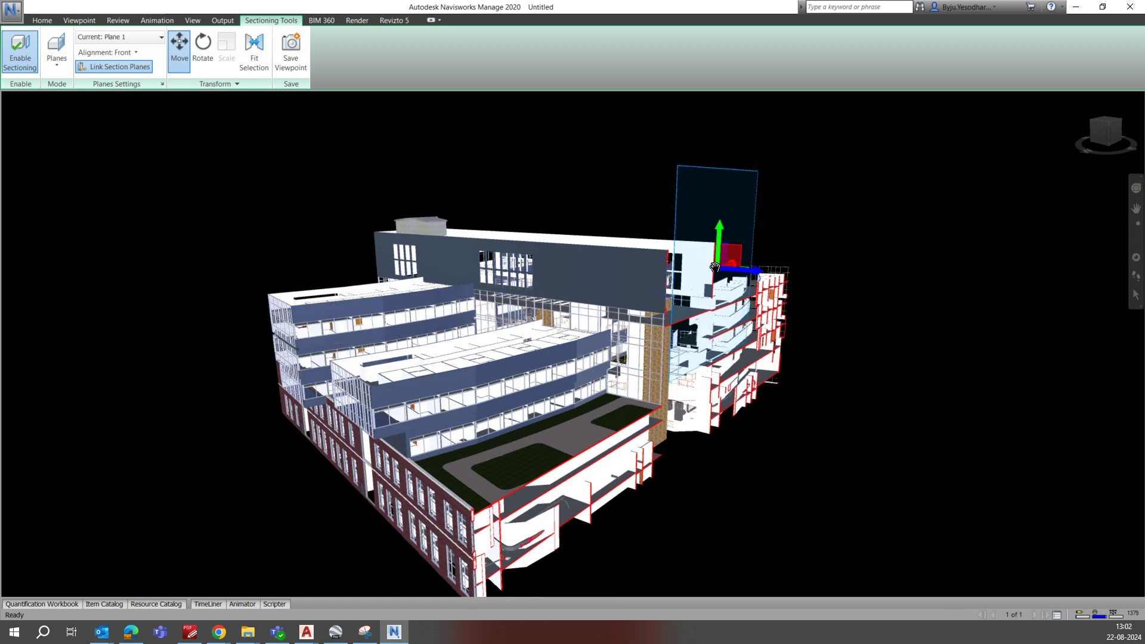
left_click_drag(719, 240, 519, 424)
left_click_drag(723, 400, 504, 439)
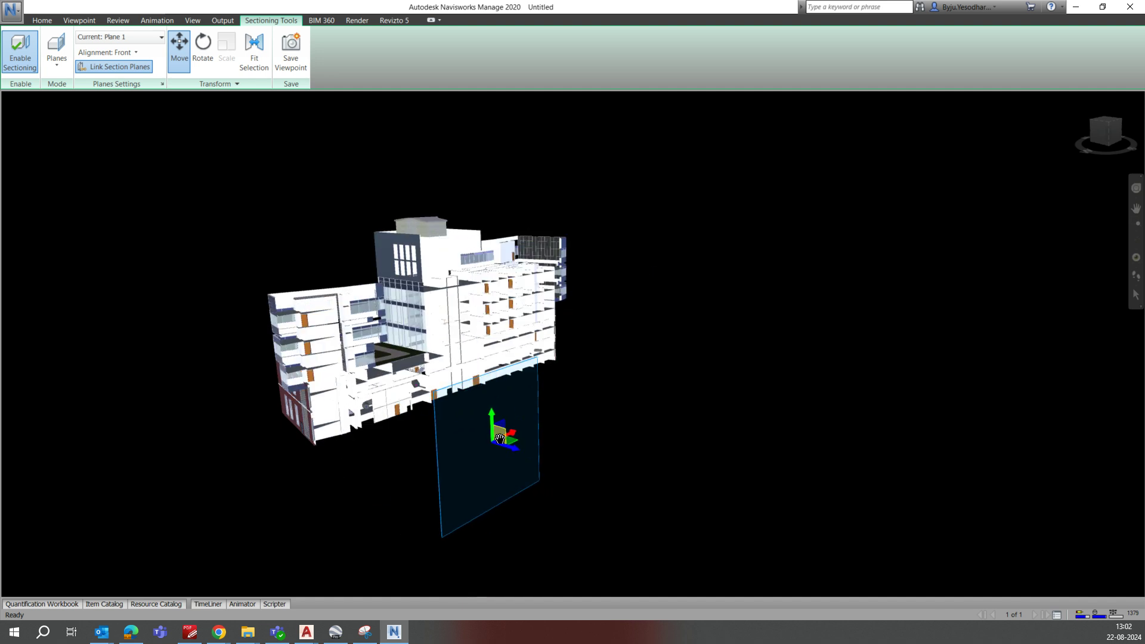
- View the cut side of the building and reposition the front section plane to expose the rooms on each floor
middle_click_drag(657, 385, 298, 263, "shift")
middle_click_drag(298, 262, 290, 223)
mouse_move(478, 396)
middle_mouse_down("shift")
mouse_move(478, 424)
mouse_move(482, 392)
mouse_move(588, 256)
mouse_move(562, 373)
middle_mouse_up("shift")
left_click_drag(486, 457, 521, 415)
middle_click_drag(520, 415, 508, 472, "shift")
left_click_drag(505, 391, 146, 373)
scroll(474, 411, "down", 3)
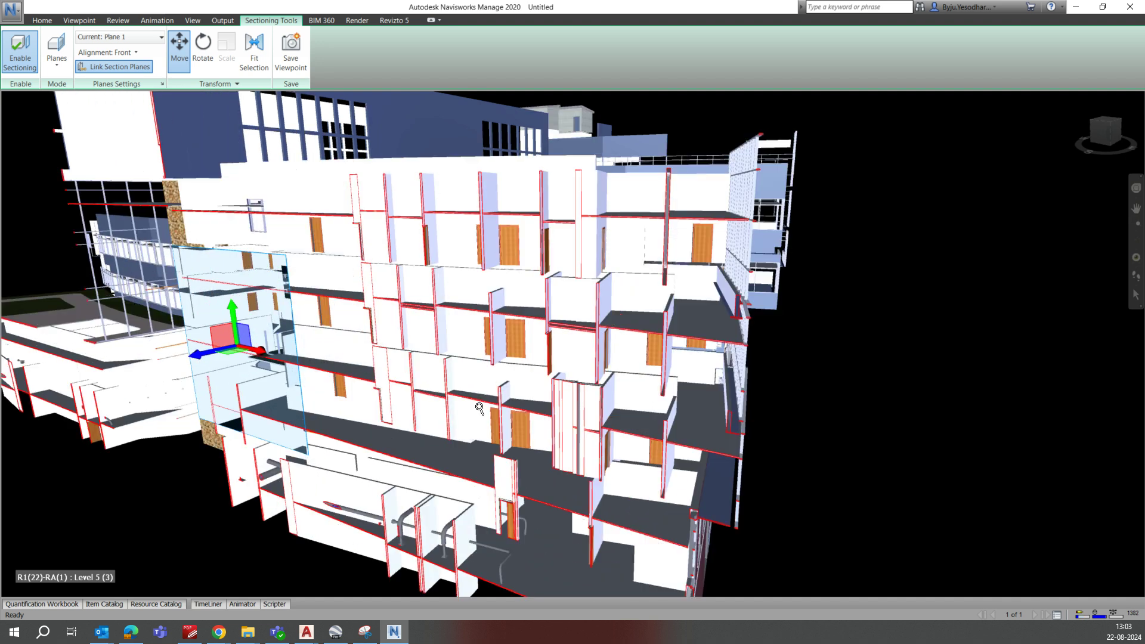
middle_click_drag(462, 402, 646, 483)
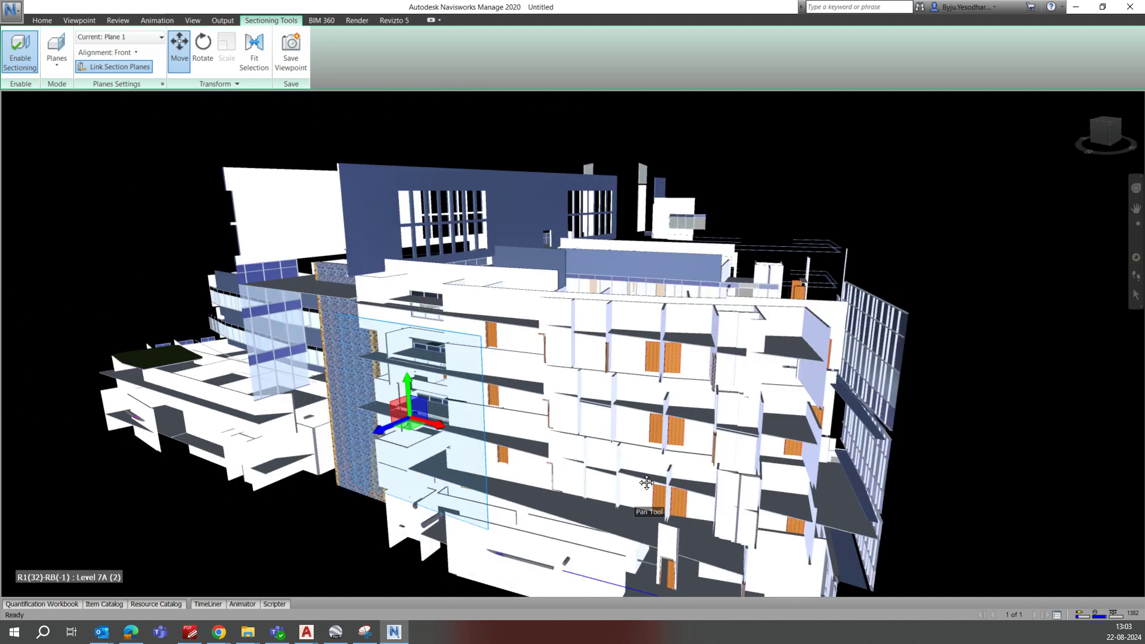
- Review the alignment options and try turning section plane 2 on, then off again
left_click(123, 69)
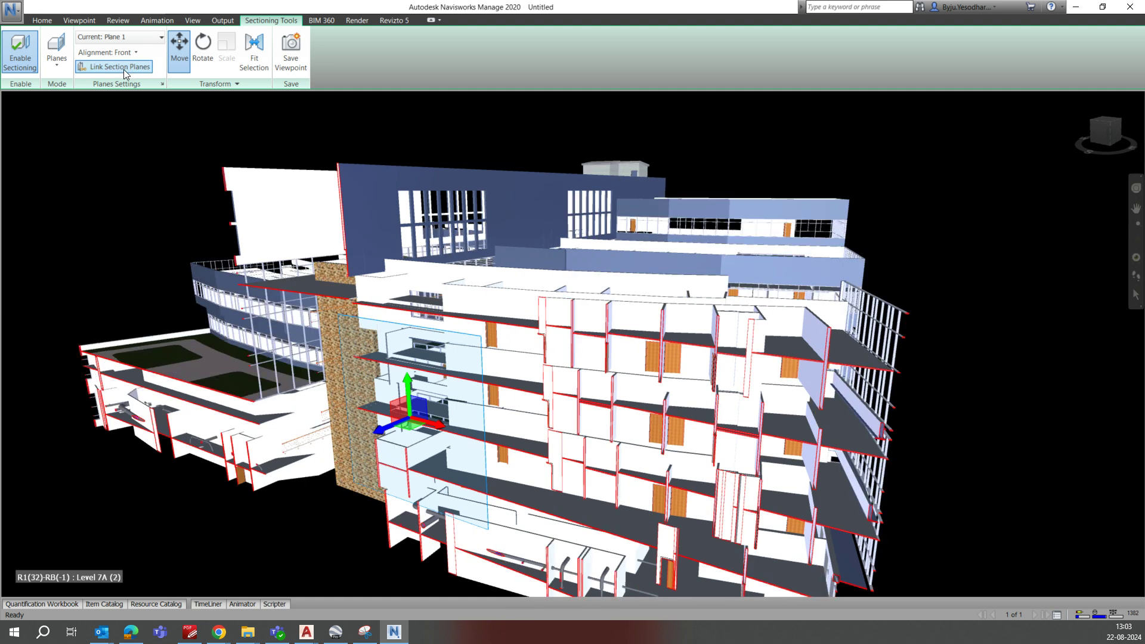
left_click(127, 52)
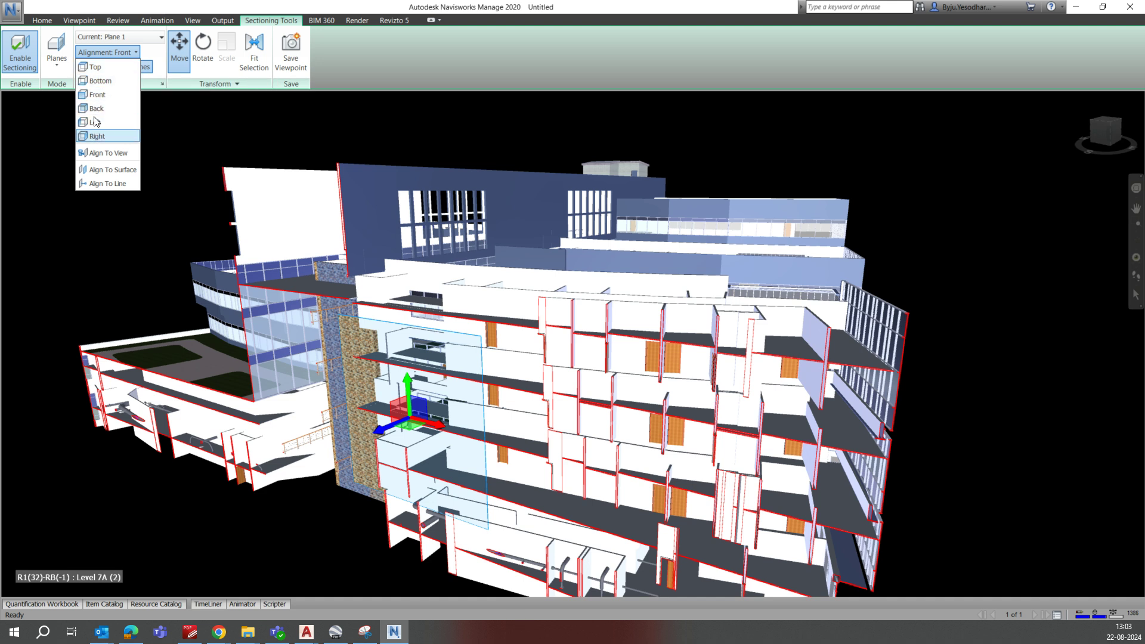
left_click(142, 39)
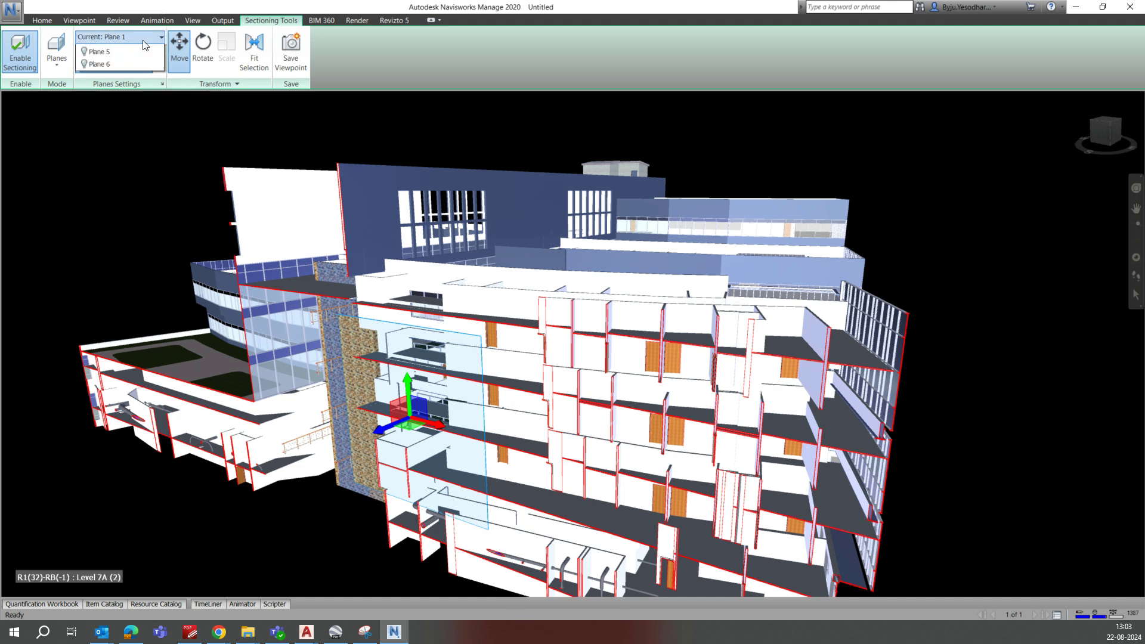
left_click(142, 39)
left_click(84, 63)
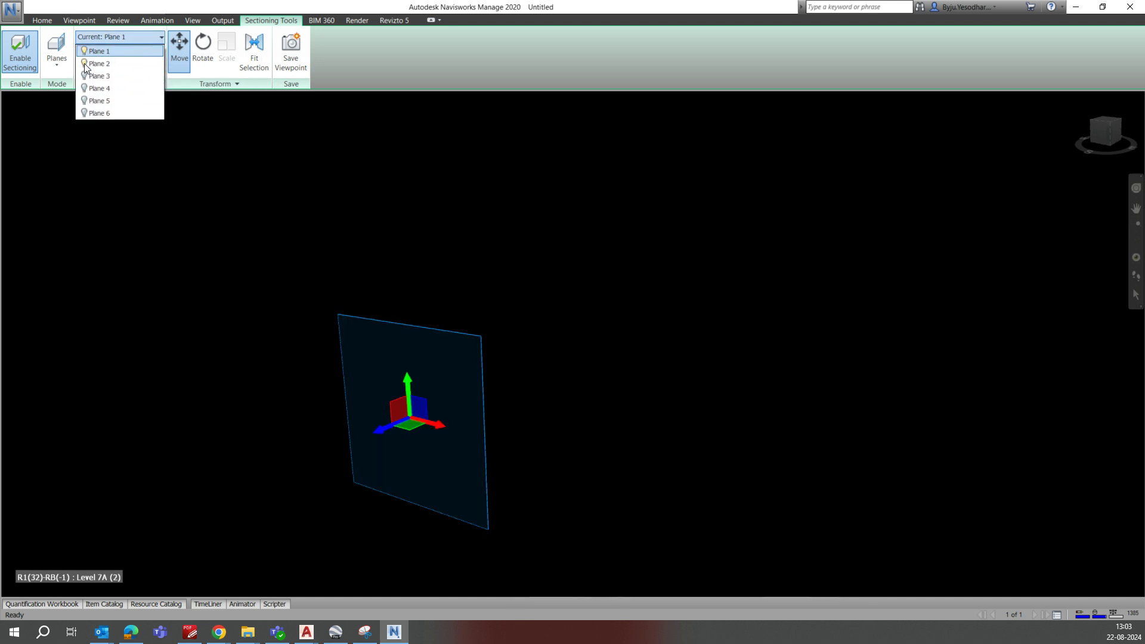
left_click(85, 63)
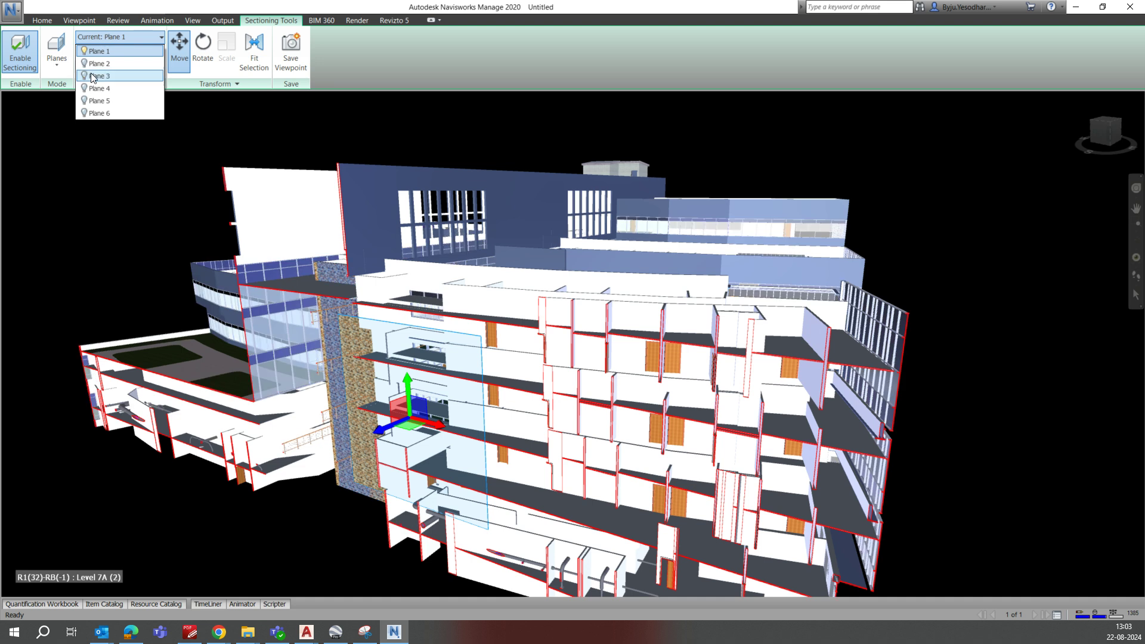
left_click(138, 38)
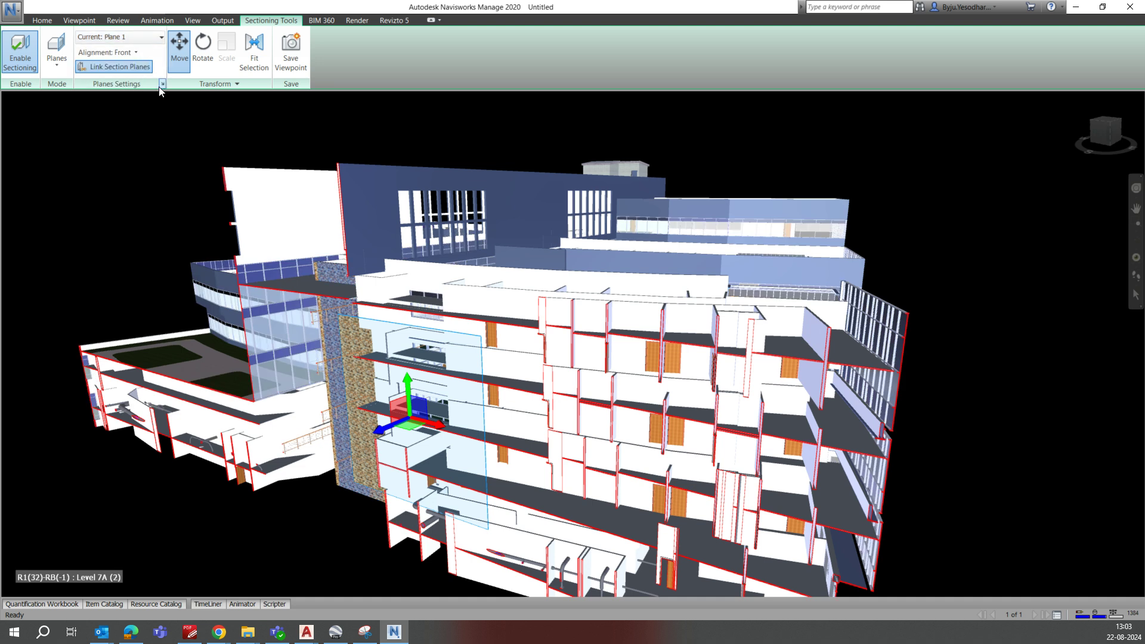
- Set the alignment of section plane 1 to Top in the section plane settings
left_click(162, 84)
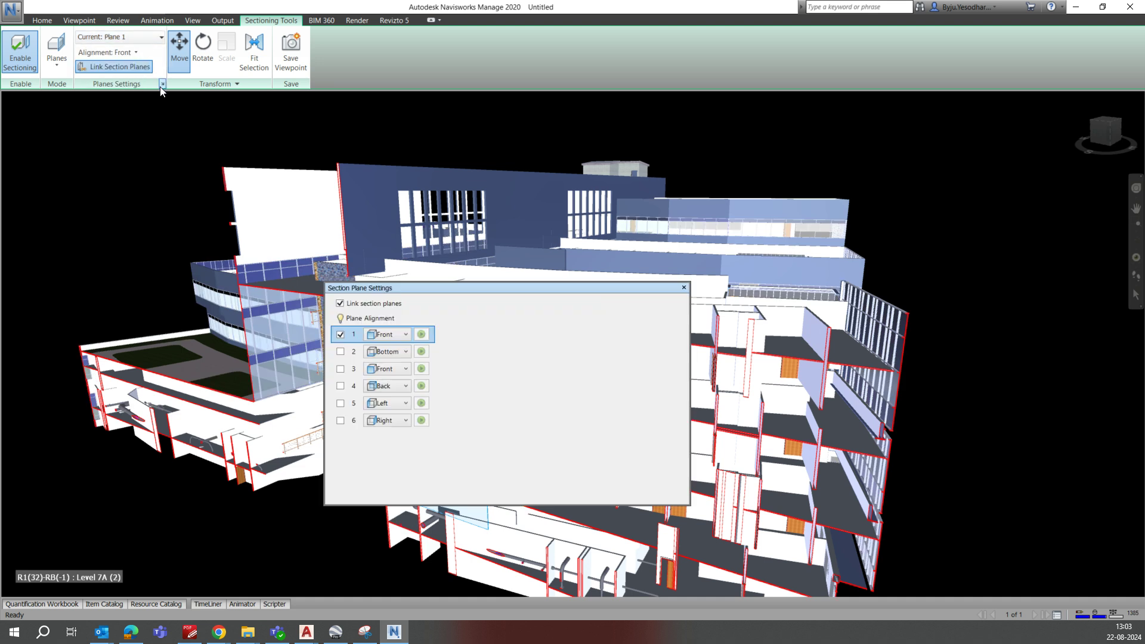
left_click(405, 334)
left_click(388, 346)
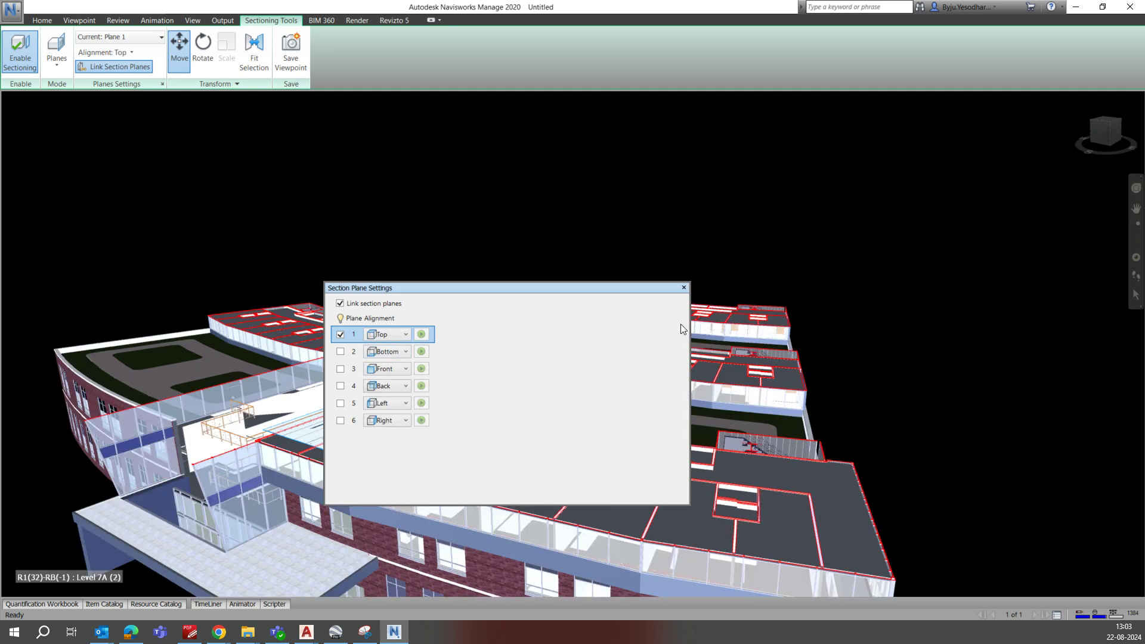
- Close the section plane settings and move the top section plane vertically and sideways to cut through the building's upper floors
left_click(684, 288)
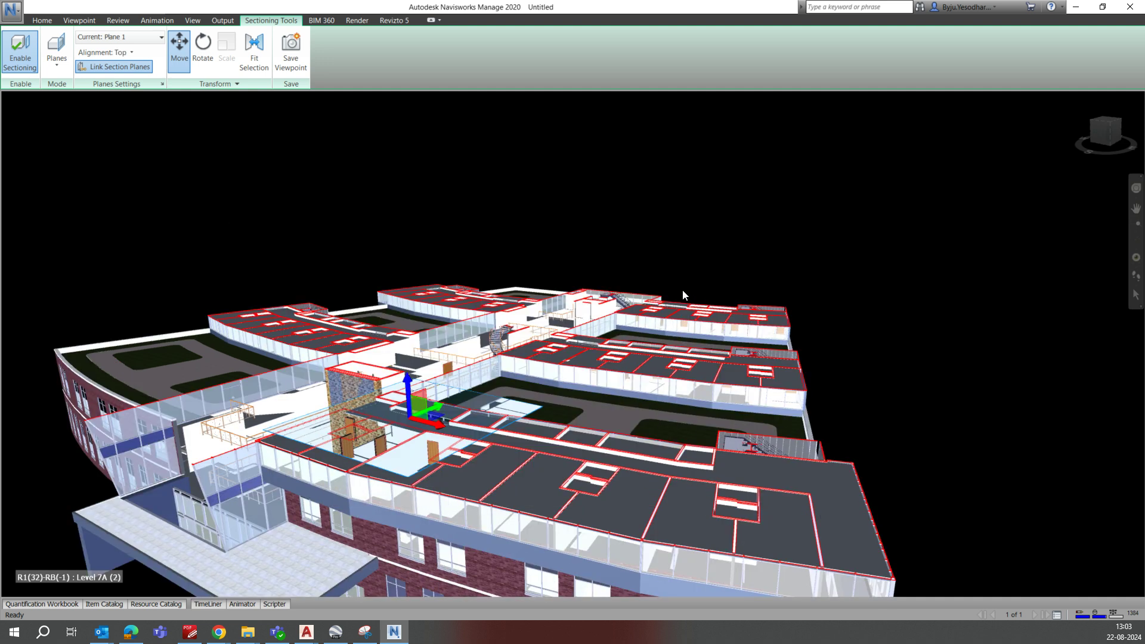
left_click_drag(409, 406, 418, 489)
left_click_drag(419, 500, 501, 391)
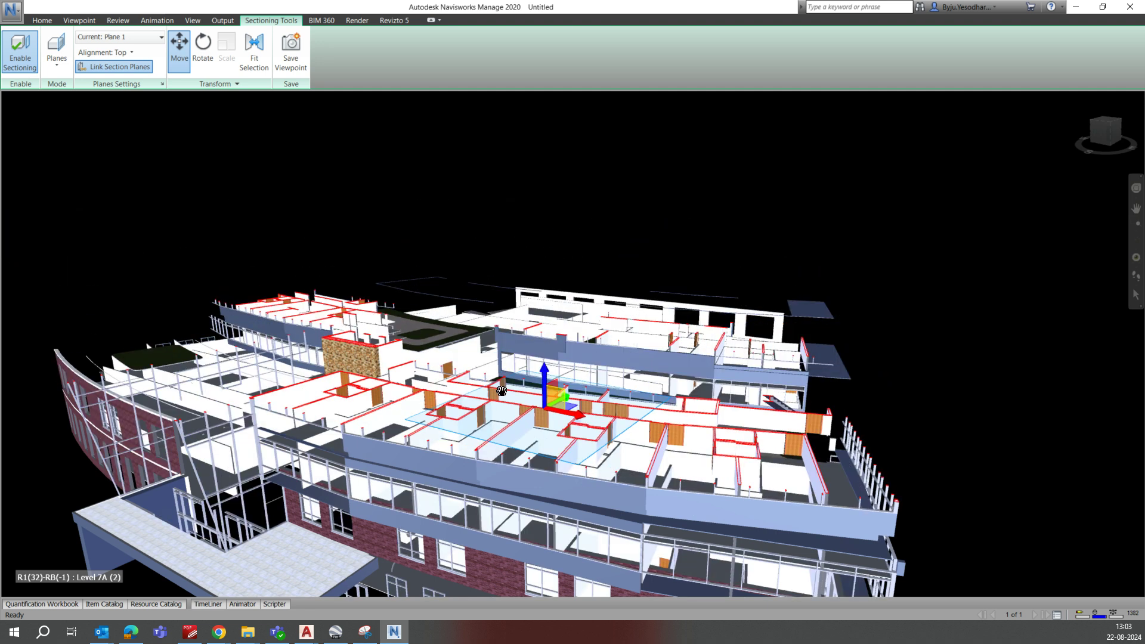
middle_click_drag(501, 391, 585, 289)
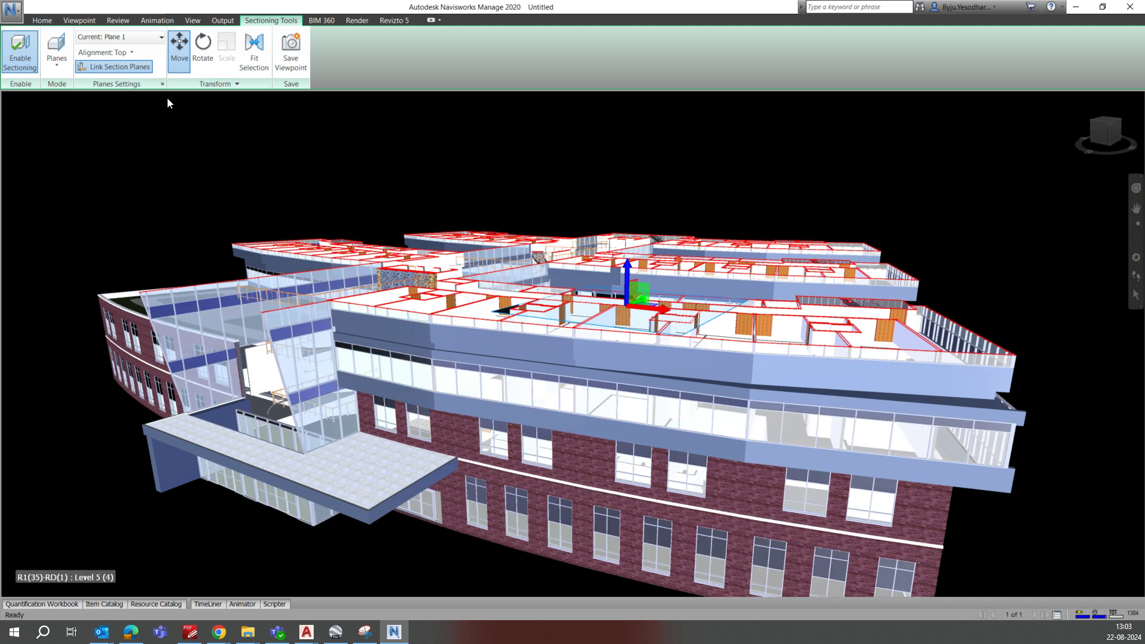
- Try the Front and Bottom alignments on section plane 1 in the section plane settings
left_click(162, 84)
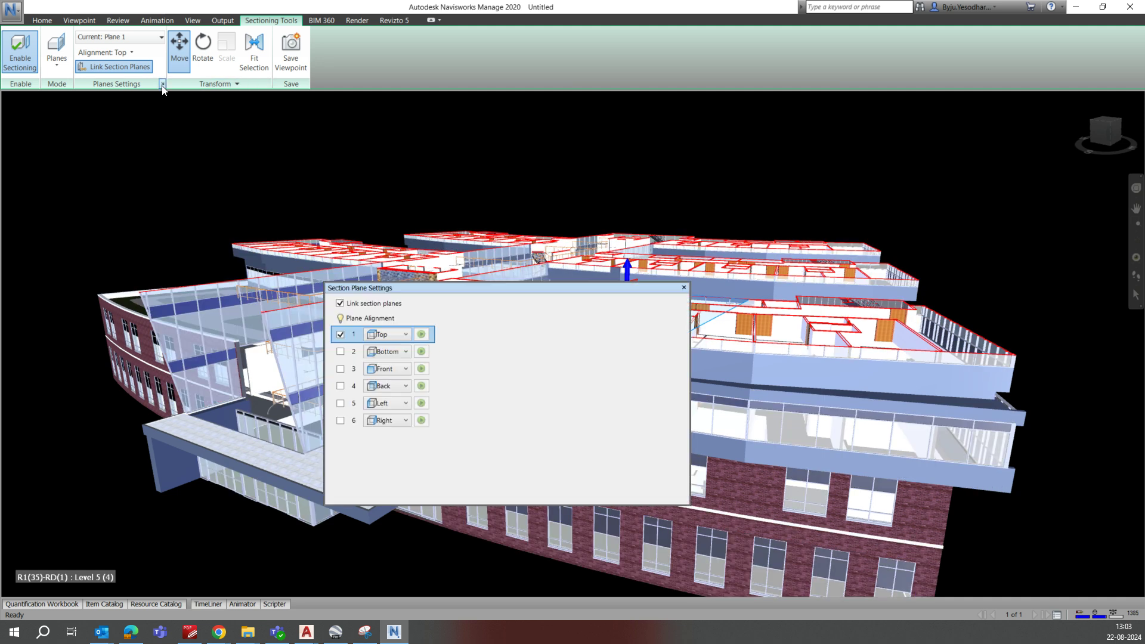
left_click(393, 335)
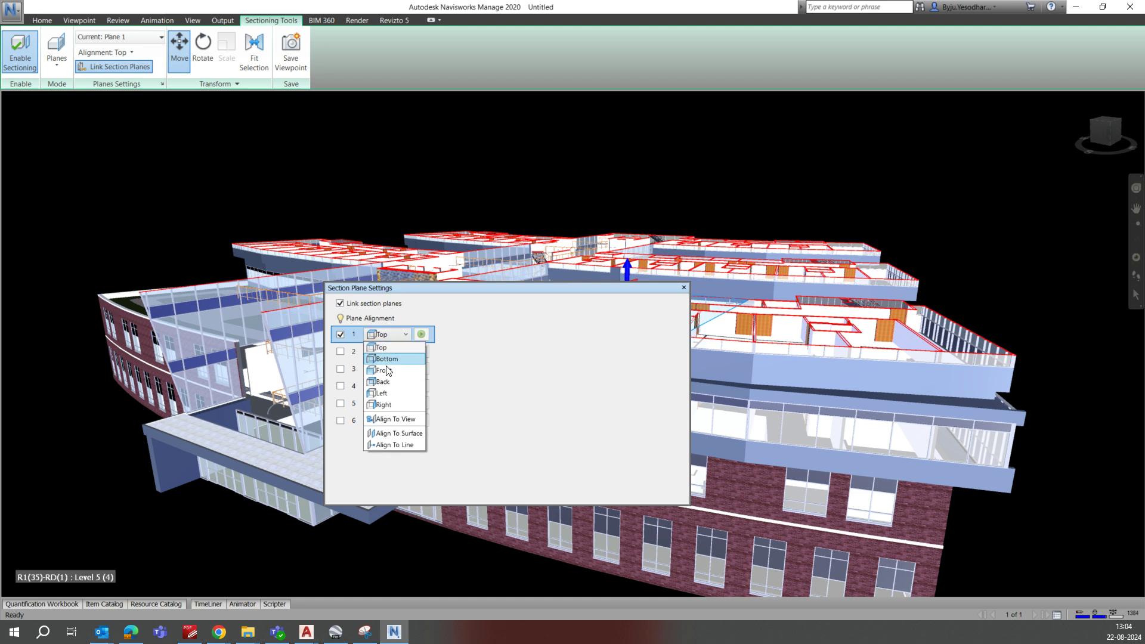
left_click(384, 370)
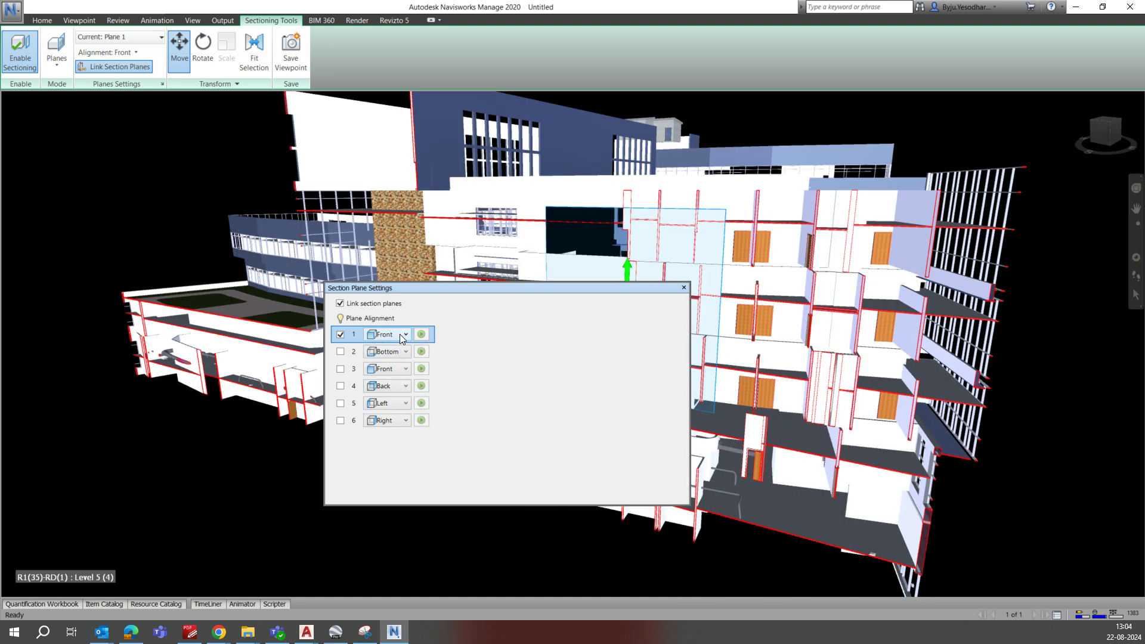
left_click(399, 335)
left_click(389, 373)
left_click(404, 335)
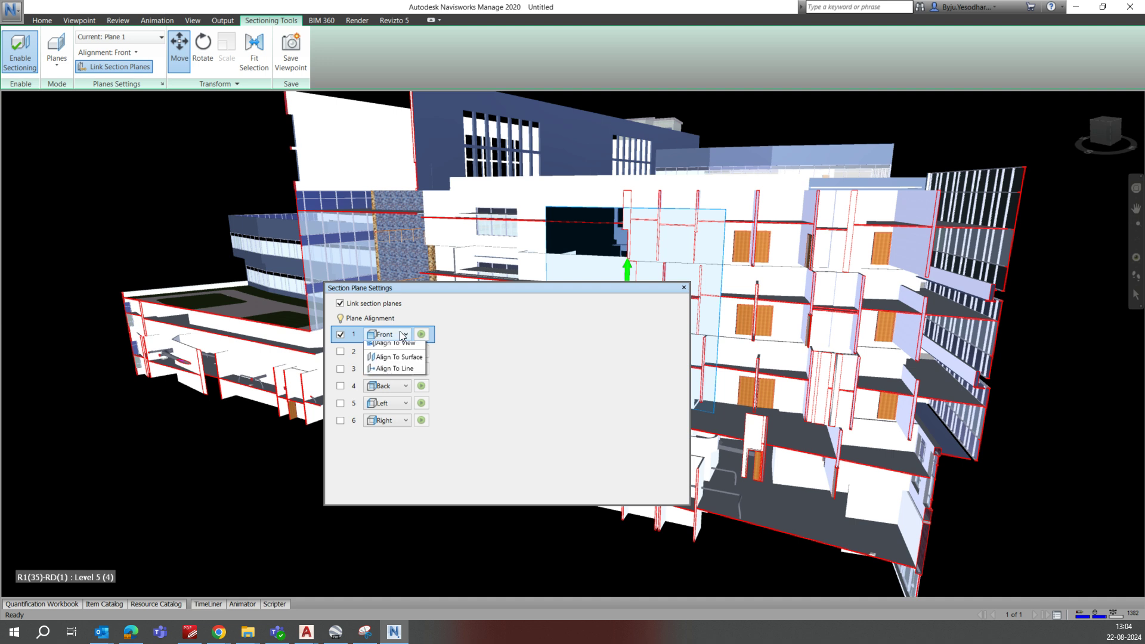
left_click(388, 360)
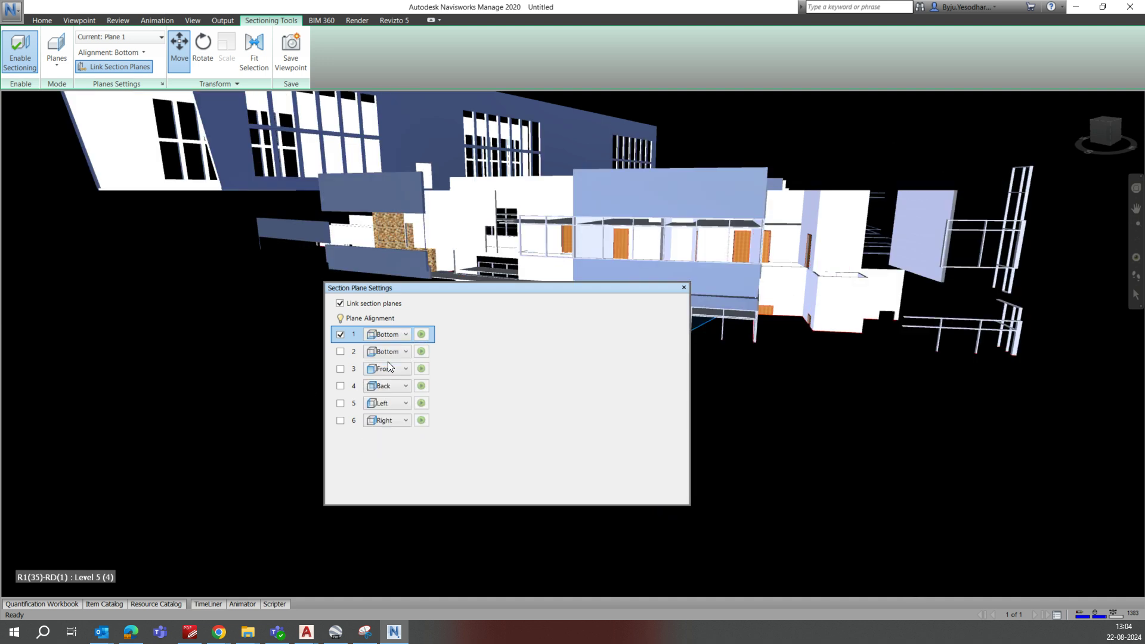
- Set the alignment of section plane 1 to Back and move the plane back and forth through the building
left_click(399, 339)
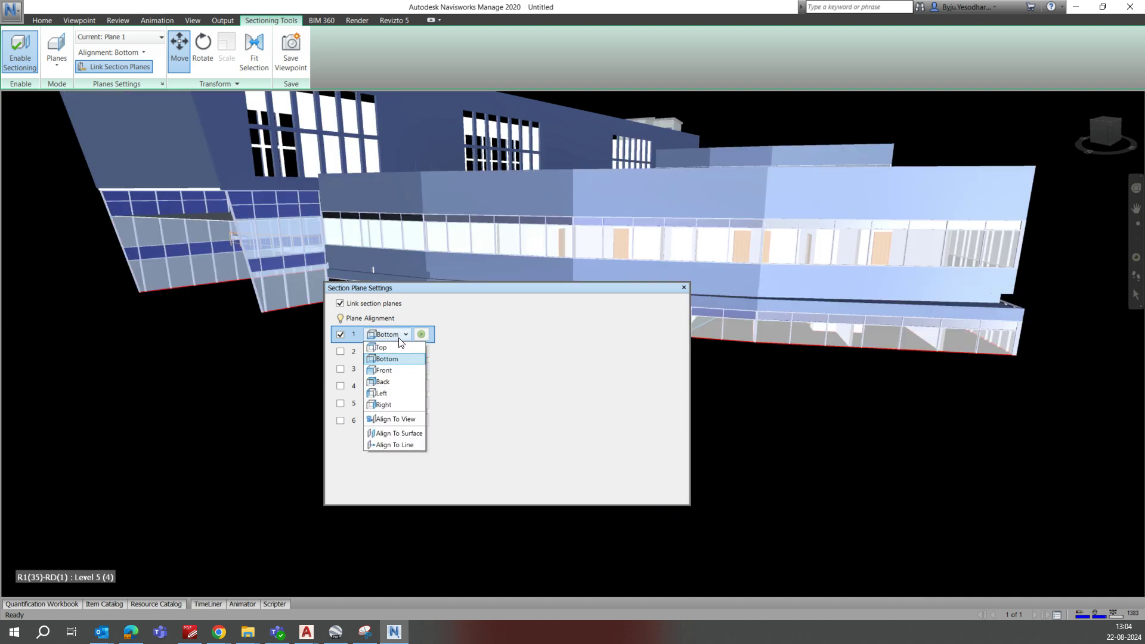
left_click(383, 382)
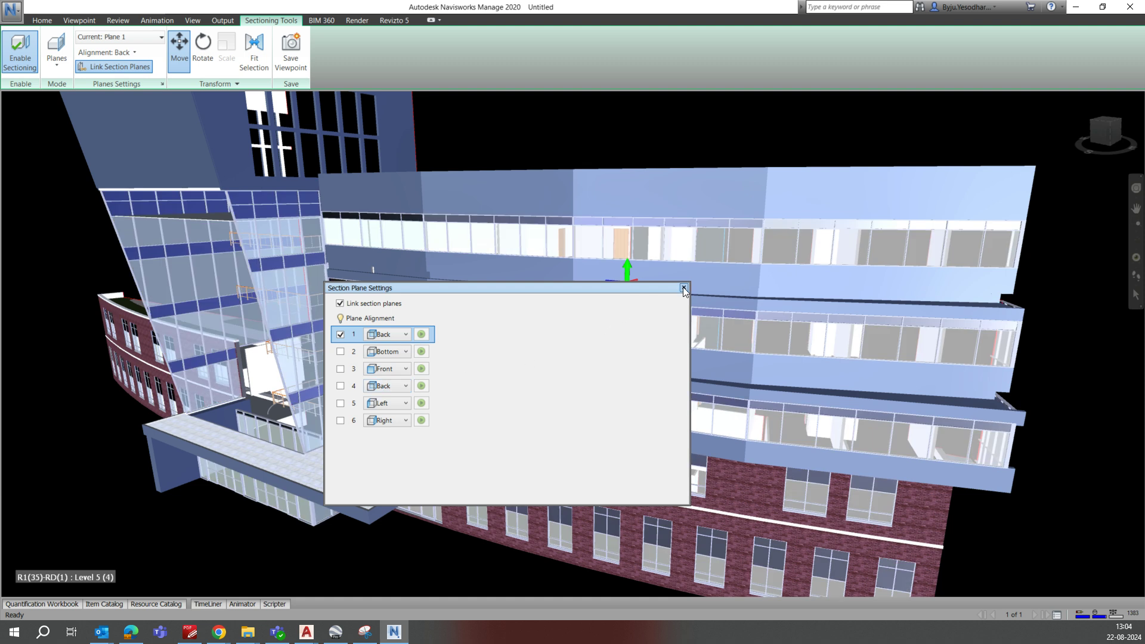
left_click(684, 288)
left_click_drag(637, 305, 769, 256)
left_click_drag(596, 316, 420, 280)
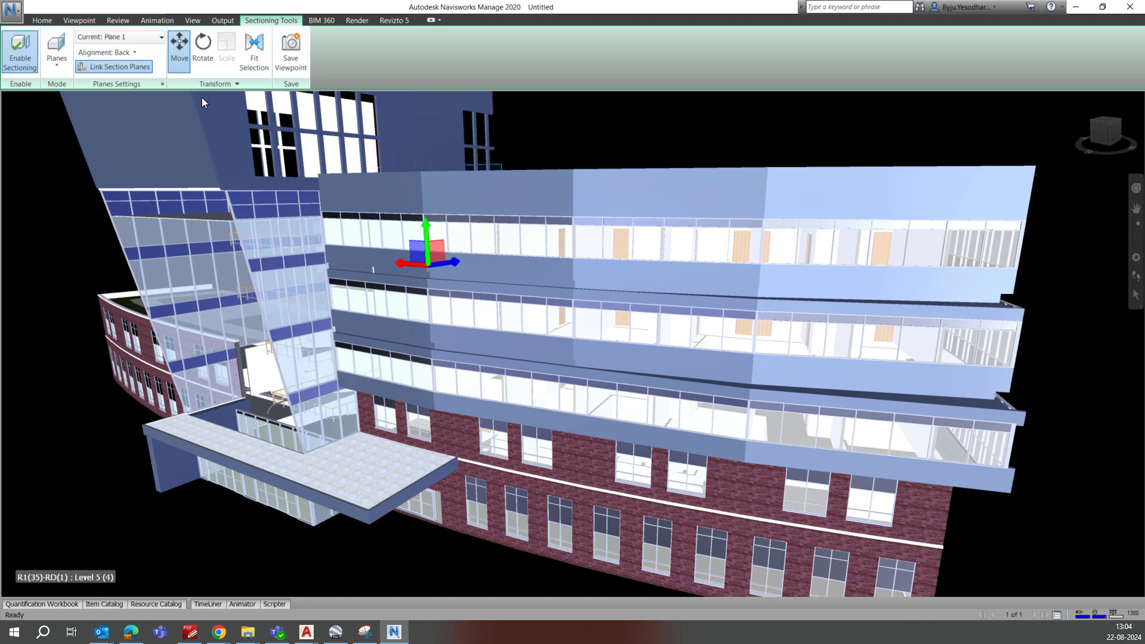
- Set the alignment of section plane 1 to Front and move the plane into the building to expose its interior
left_click(161, 84)
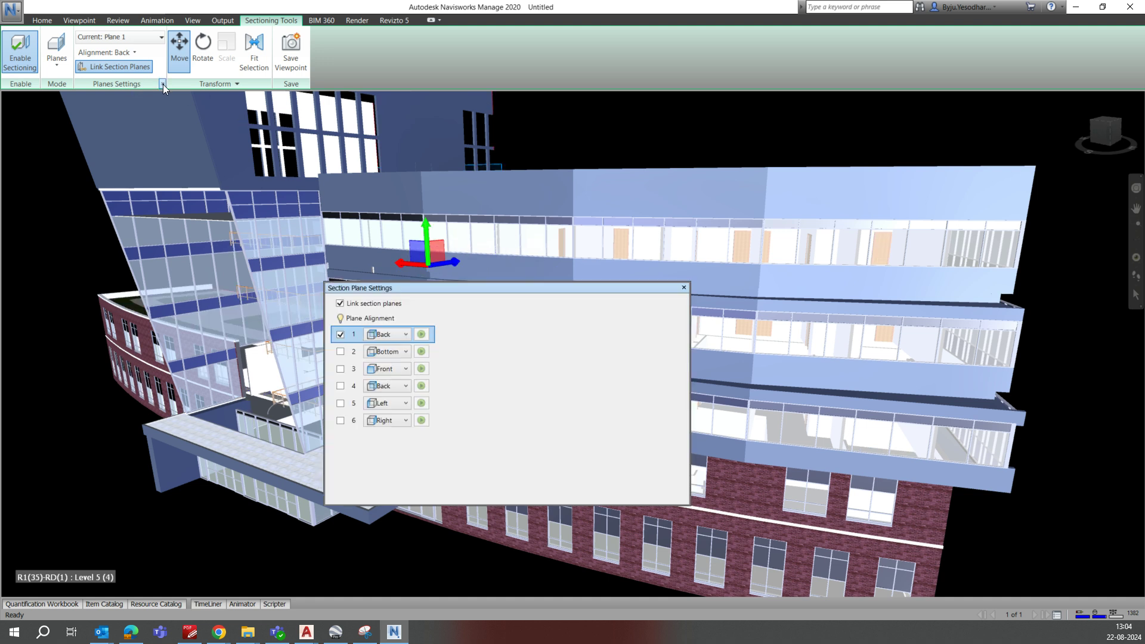
left_click(405, 334)
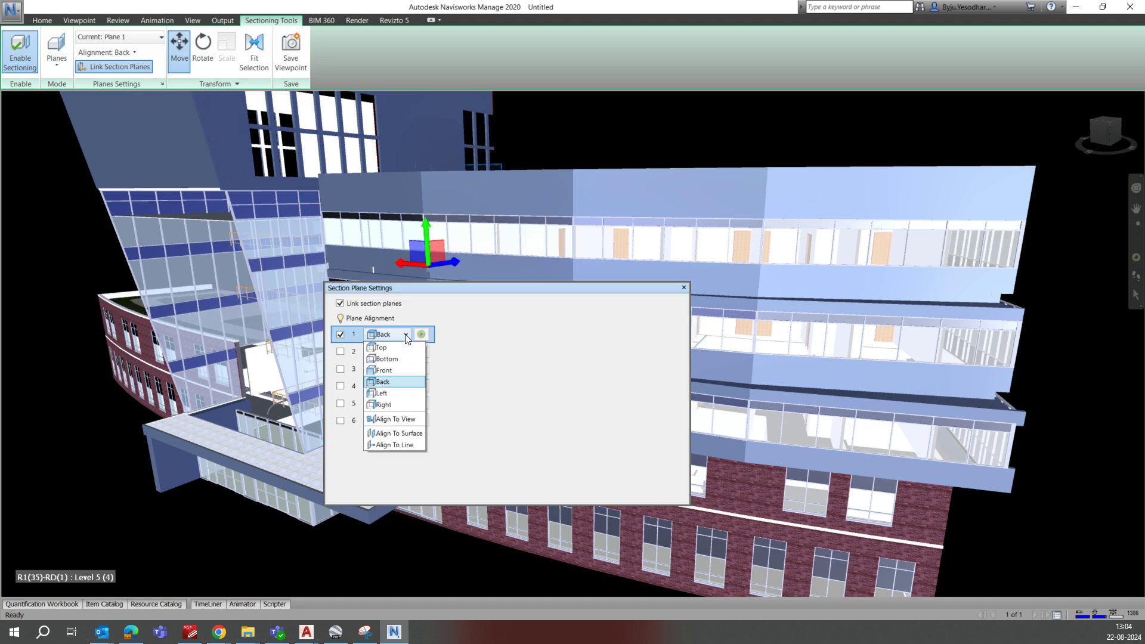
left_click(388, 371)
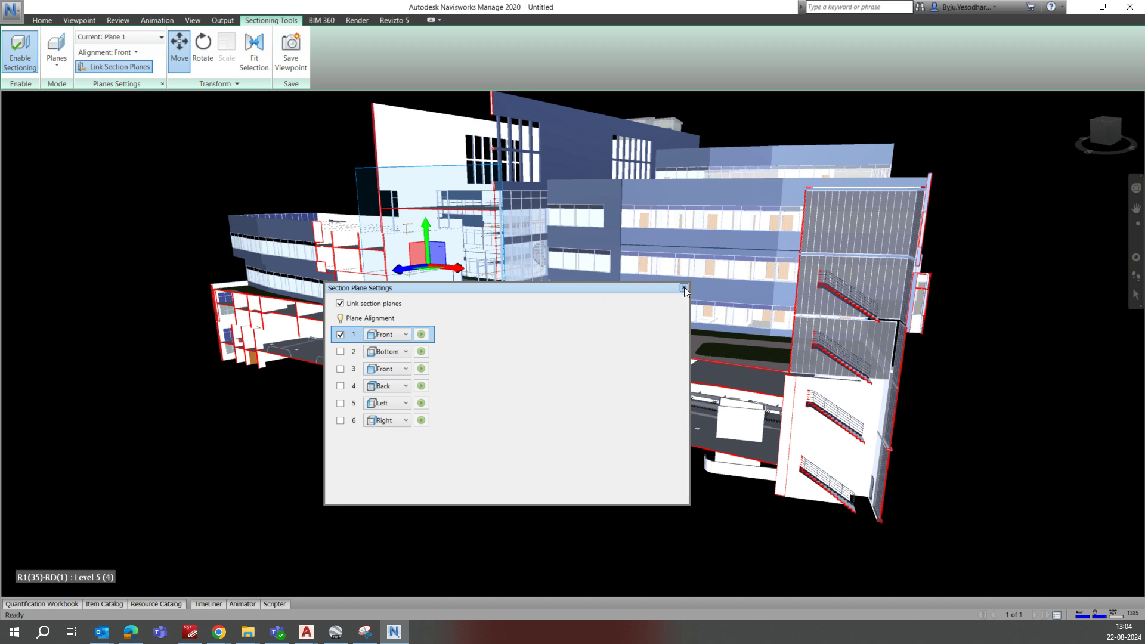
left_click(683, 287)
left_click_drag(417, 263, 553, 321)
- Frame the cut lower floors from a closer angle and save this sectioned view as viewpoint 12
scroll(640, 279, "up", 3)
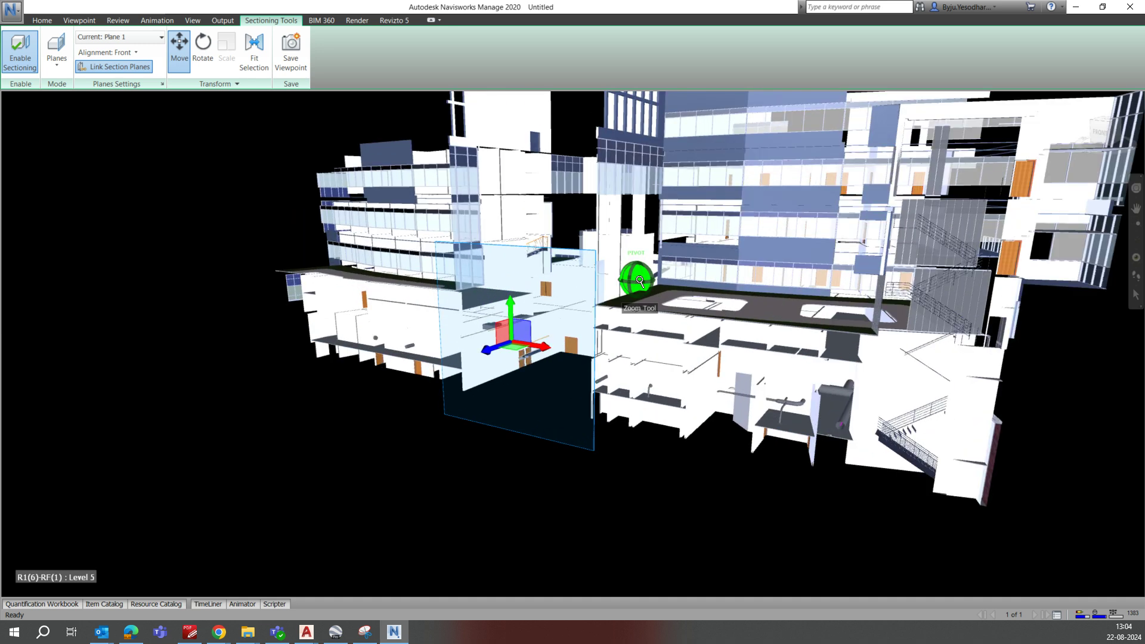
scroll(640, 280, "up", 2)
middle_click_drag(686, 416, 148, 155, "shift")
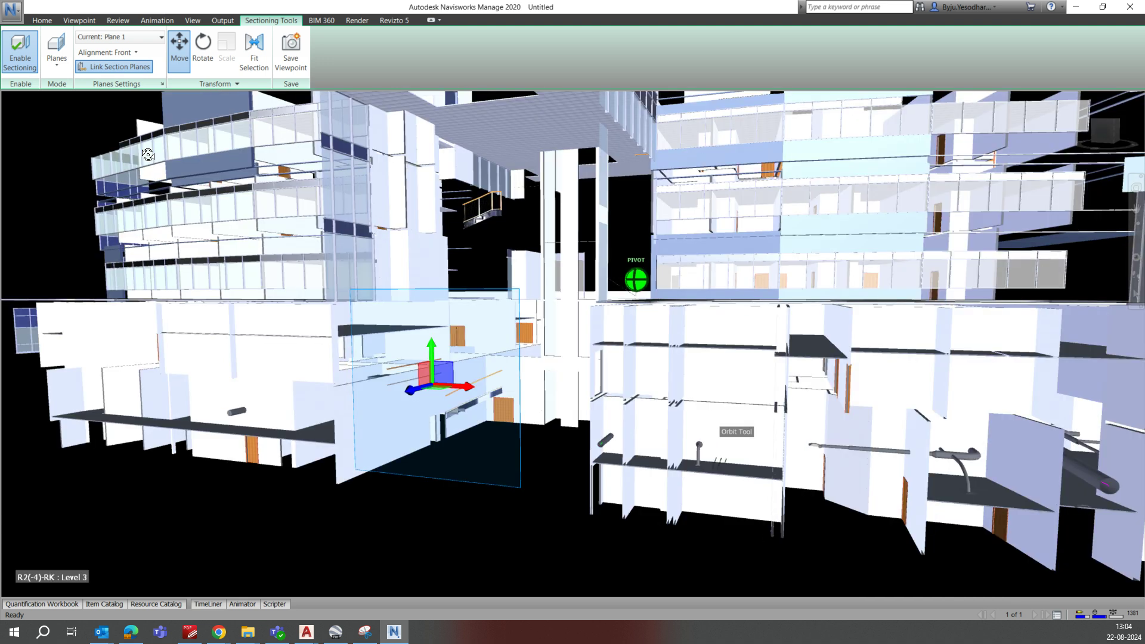
left_click(79, 21)
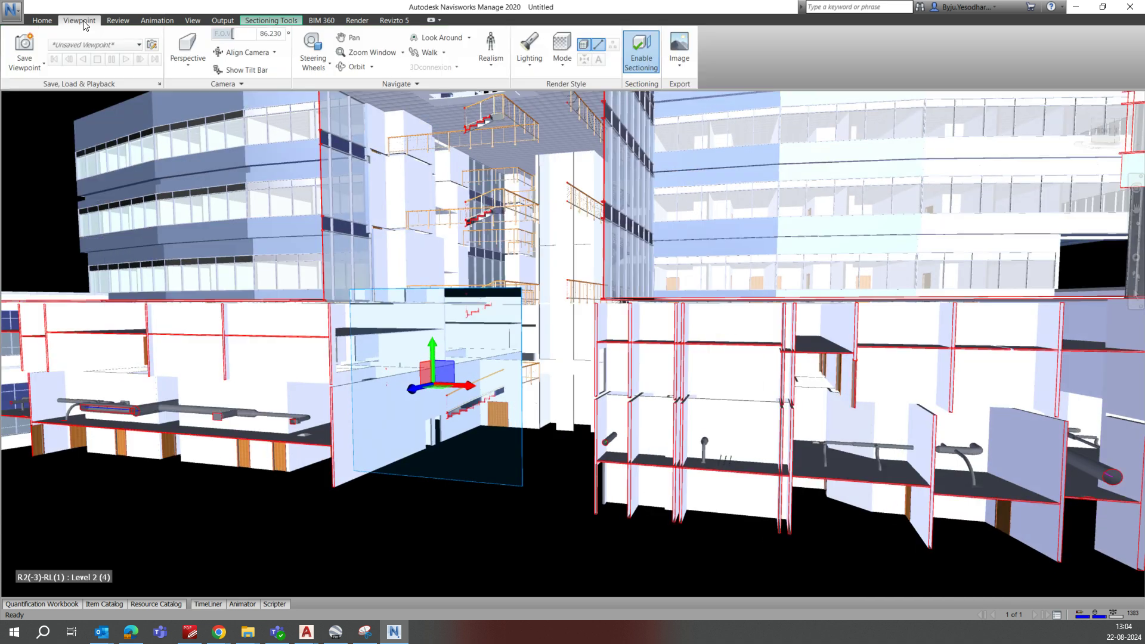
left_click(26, 44)
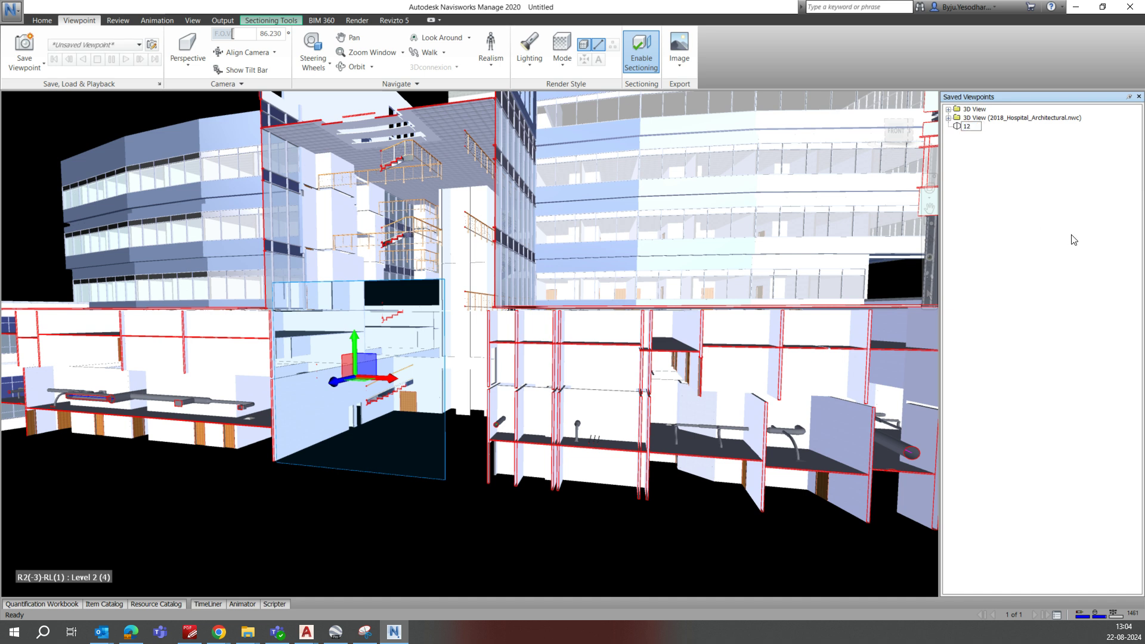
- Move the front section plane far back through the building and forward again to expose the rooms beside the spiral staircase
left_click_drag(342, 380, 478, 328)
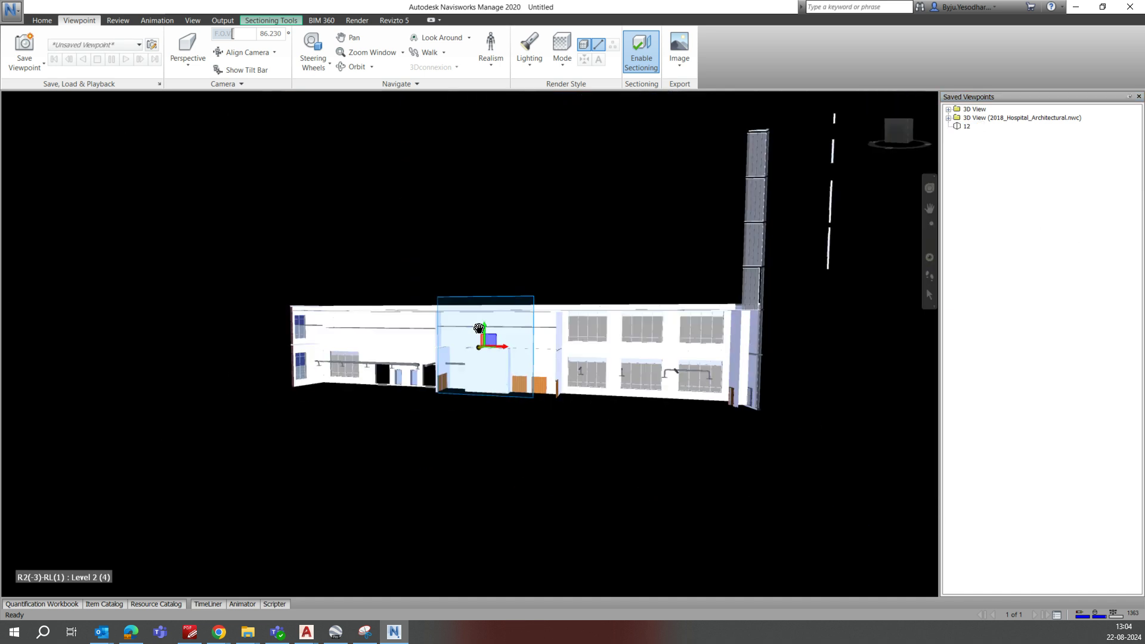
scroll(477, 330, "up", 5)
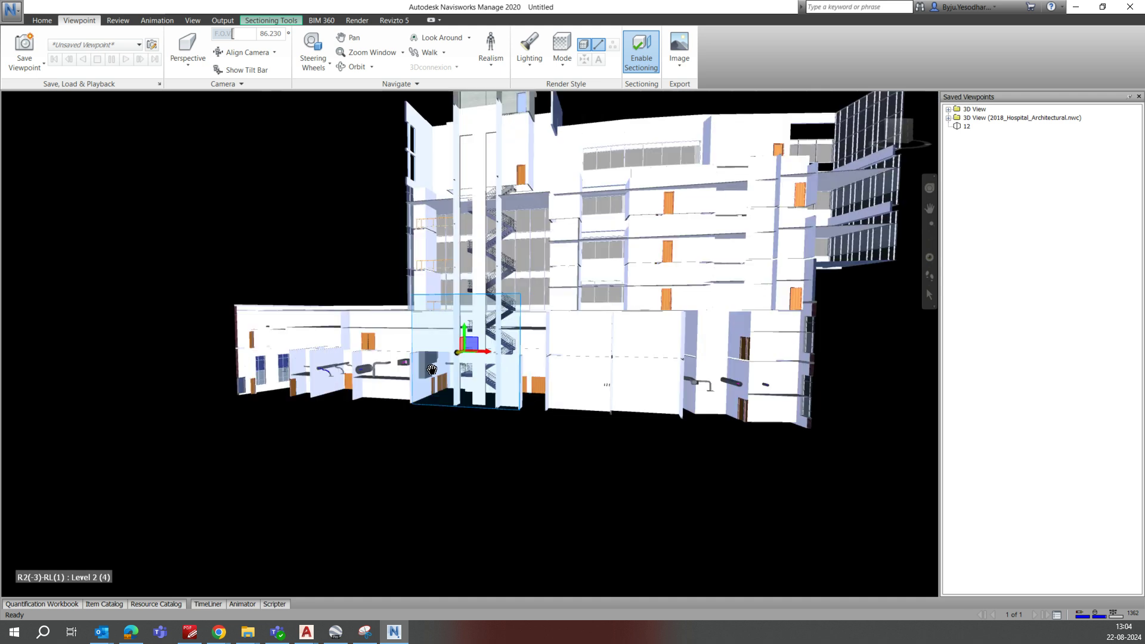
left_click_drag(381, 396, 275, 439)
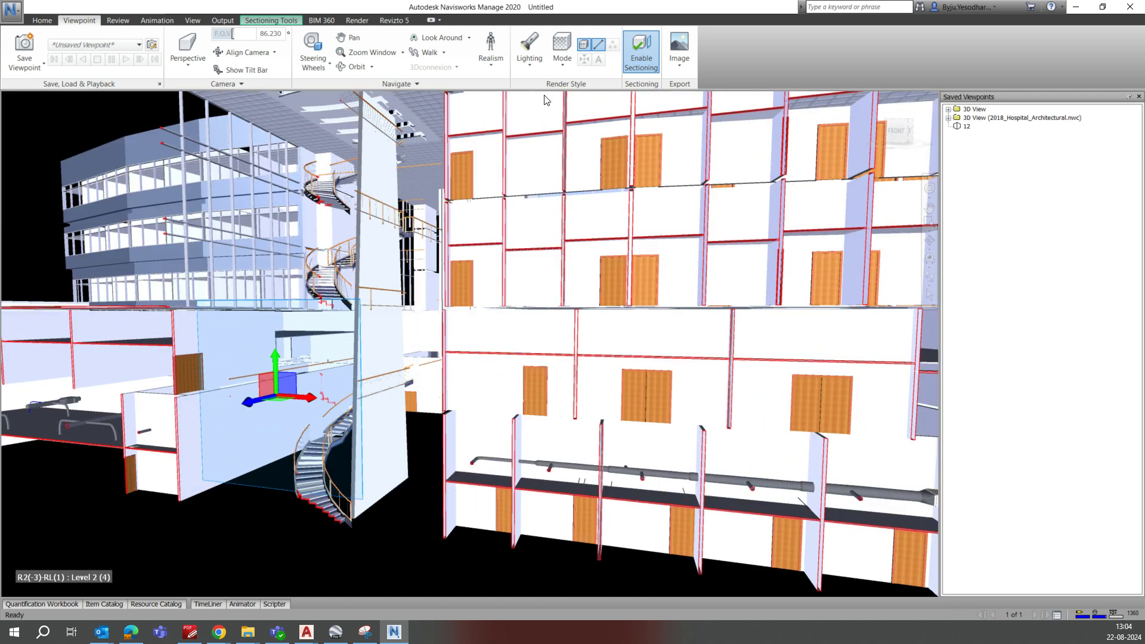
- Turn sectioning off and bring the whole uncut building into view from outside
left_click(642, 56)
scroll(391, 297, "up", 2)
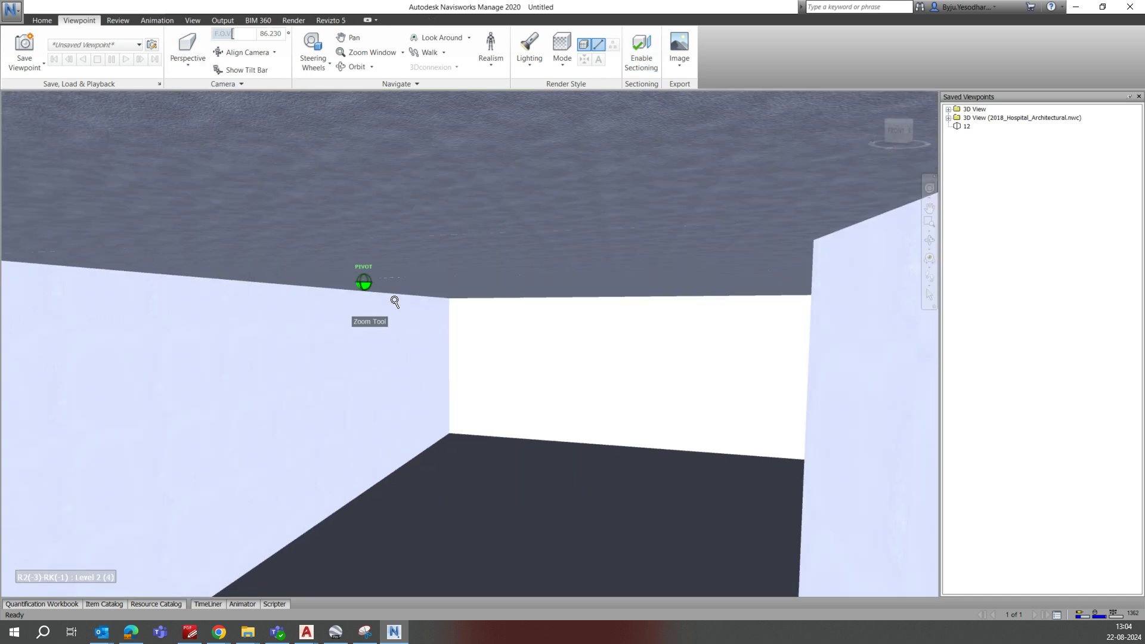
scroll(441, 400, "down", 10)
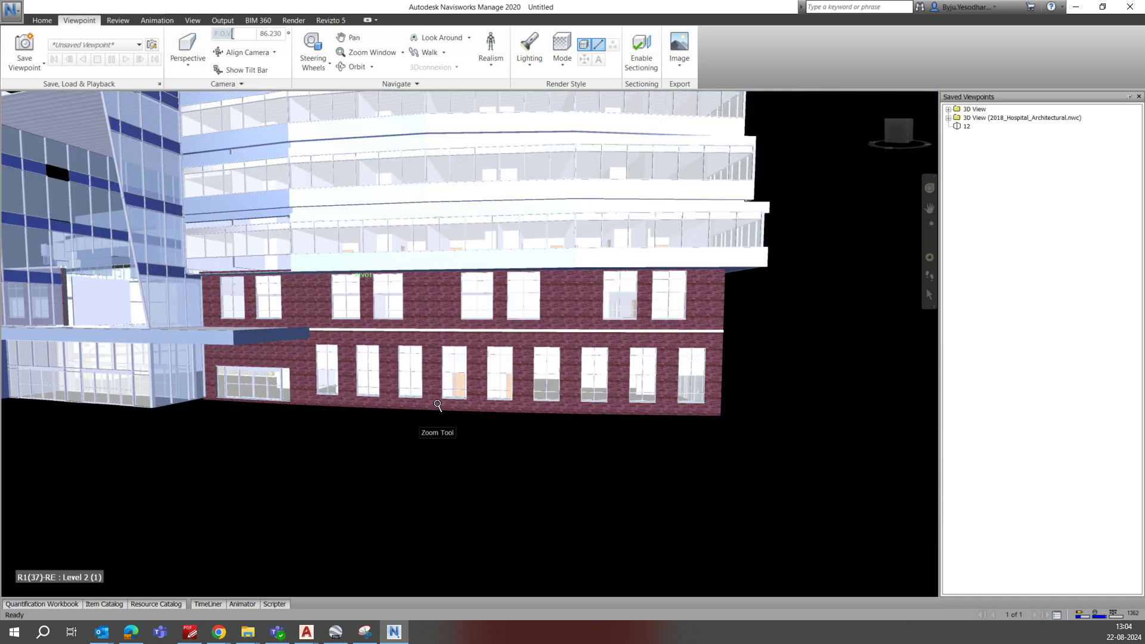
scroll(437, 406, "down", 2)
middle_click_drag(483, 395, 496, 412)
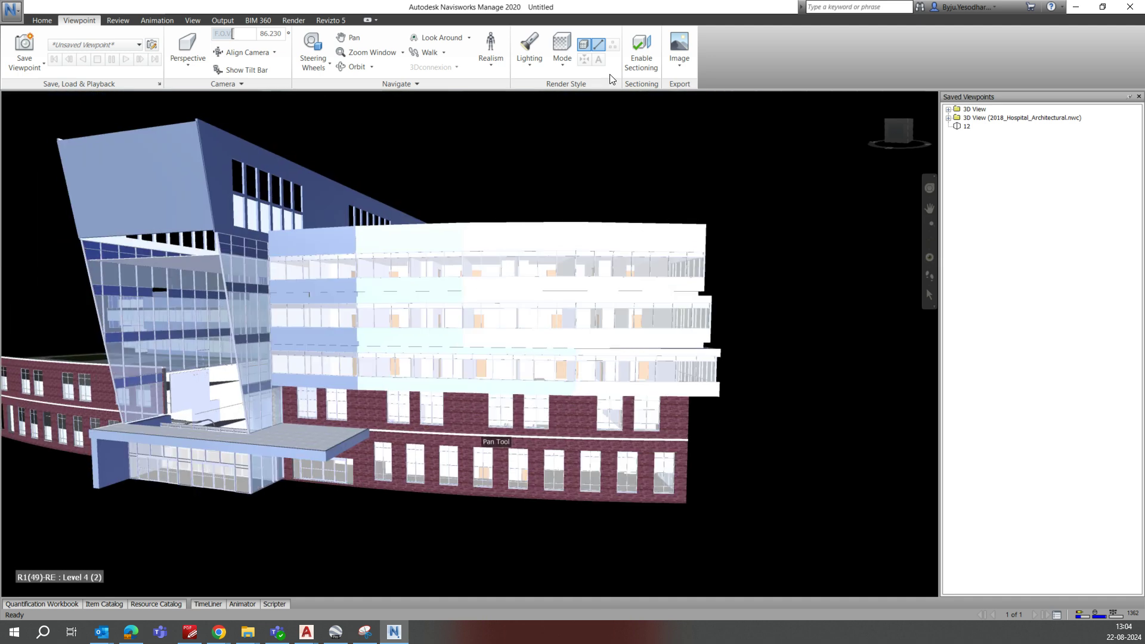
- Turn sectioning on again and change the sectioning mode from planes to Box
left_click(643, 45)
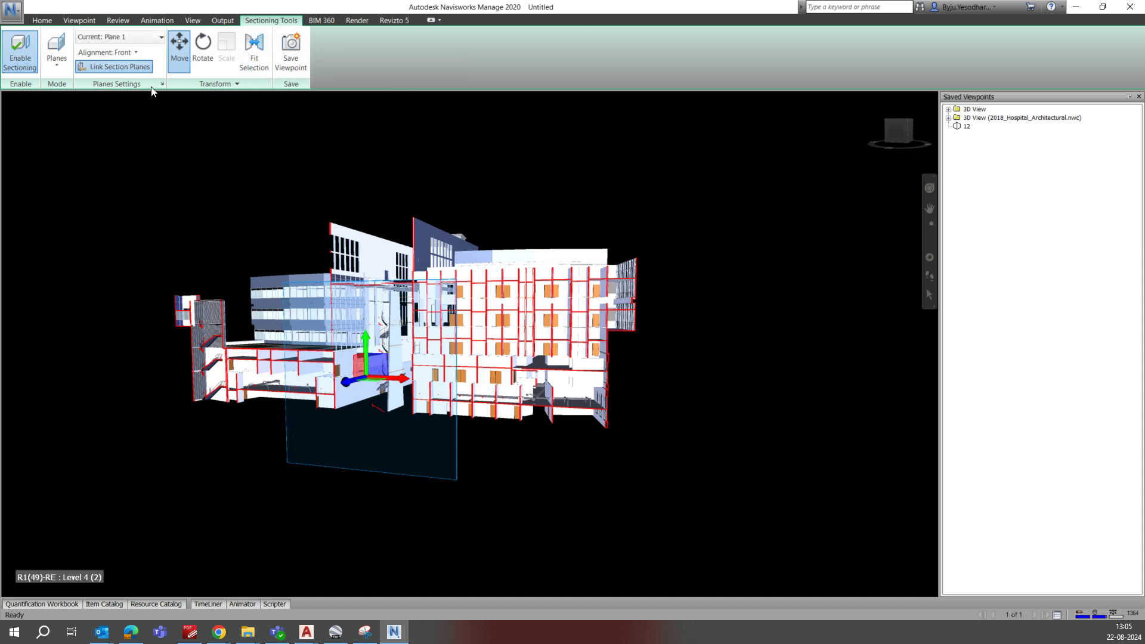
left_click(59, 70)
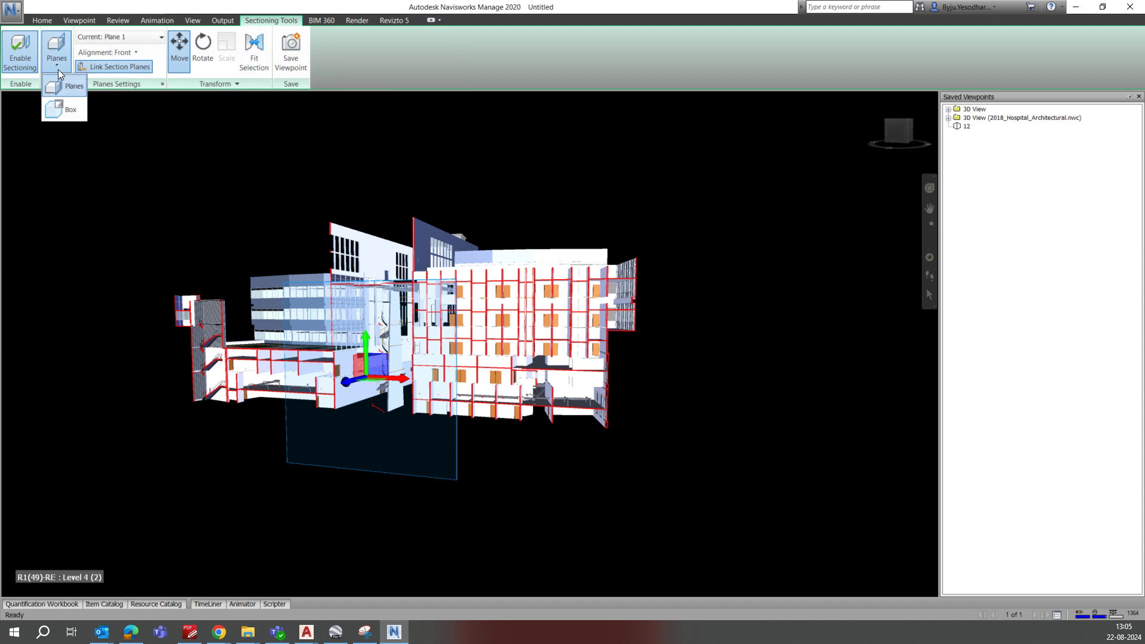
left_click(72, 110)
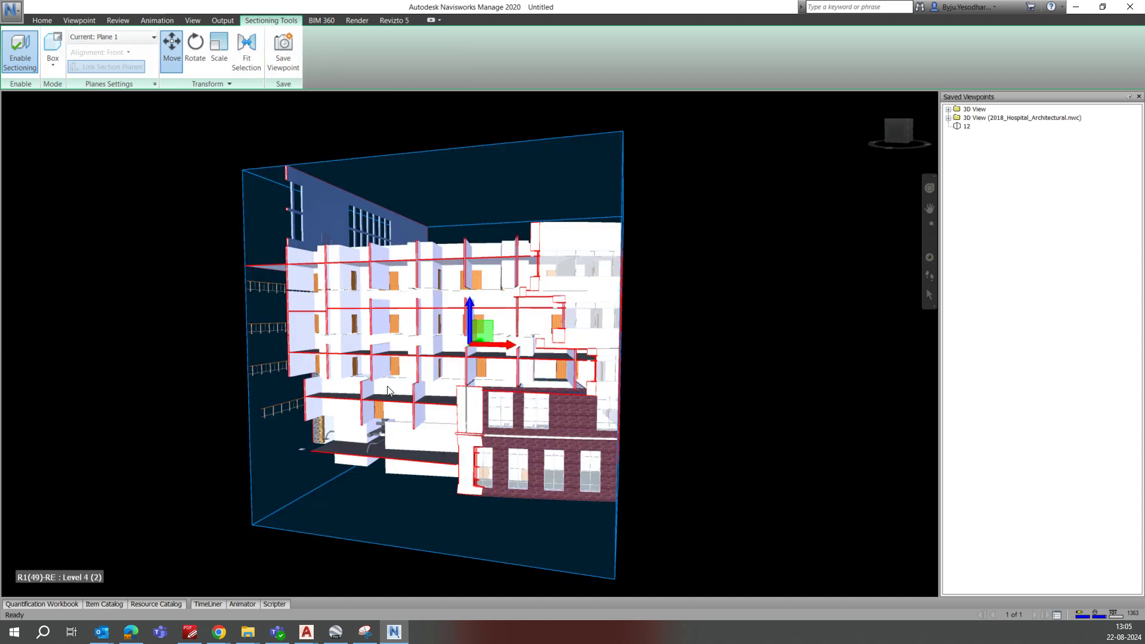
- Move the section box horizontally through the building around the courtyard, and lower it to cut off the upper part
left_click_drag(484, 346, 364, 375)
middle_click_drag(363, 374, 420, 370, "shift")
scroll(421, 370, "up", 8)
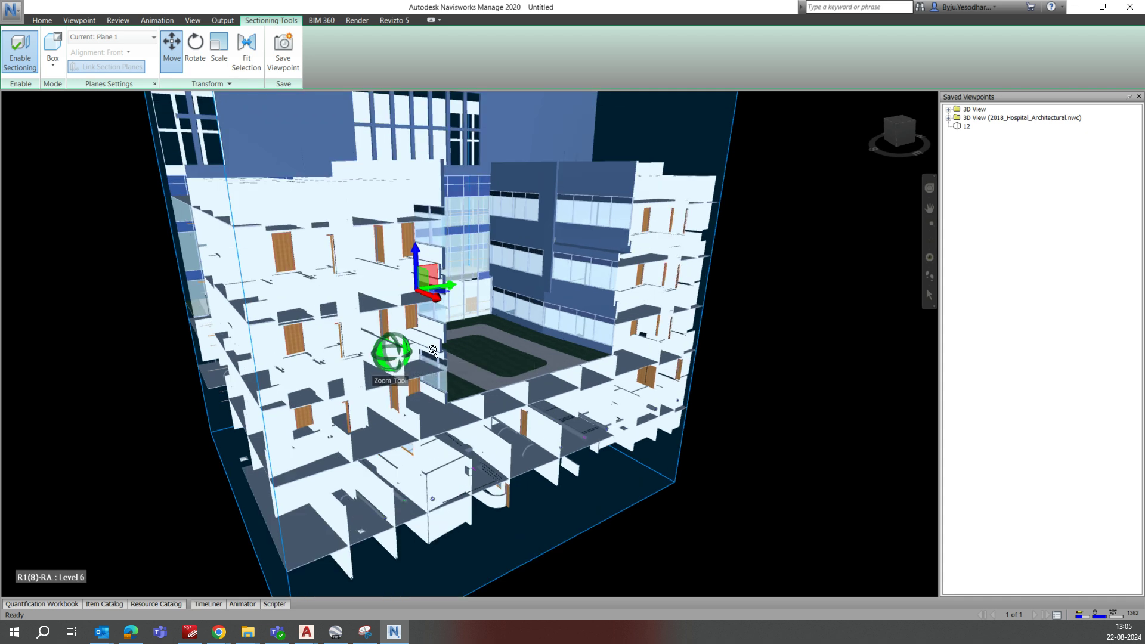
middle_click_drag(447, 409, 441, 521)
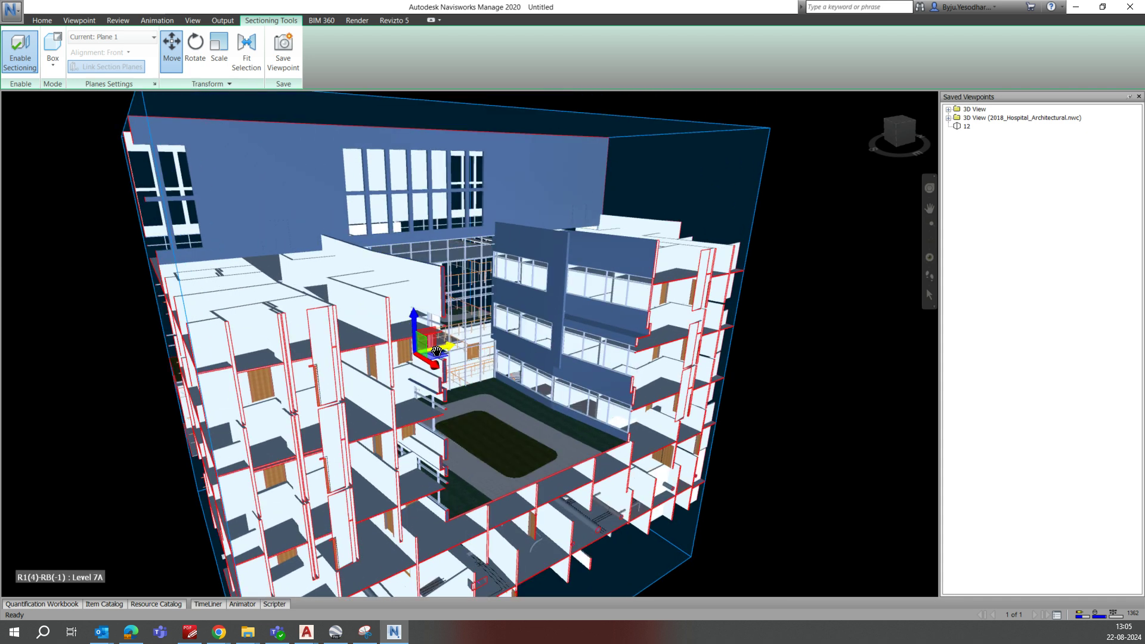
middle_click_drag(390, 362, 504, 345, "shift")
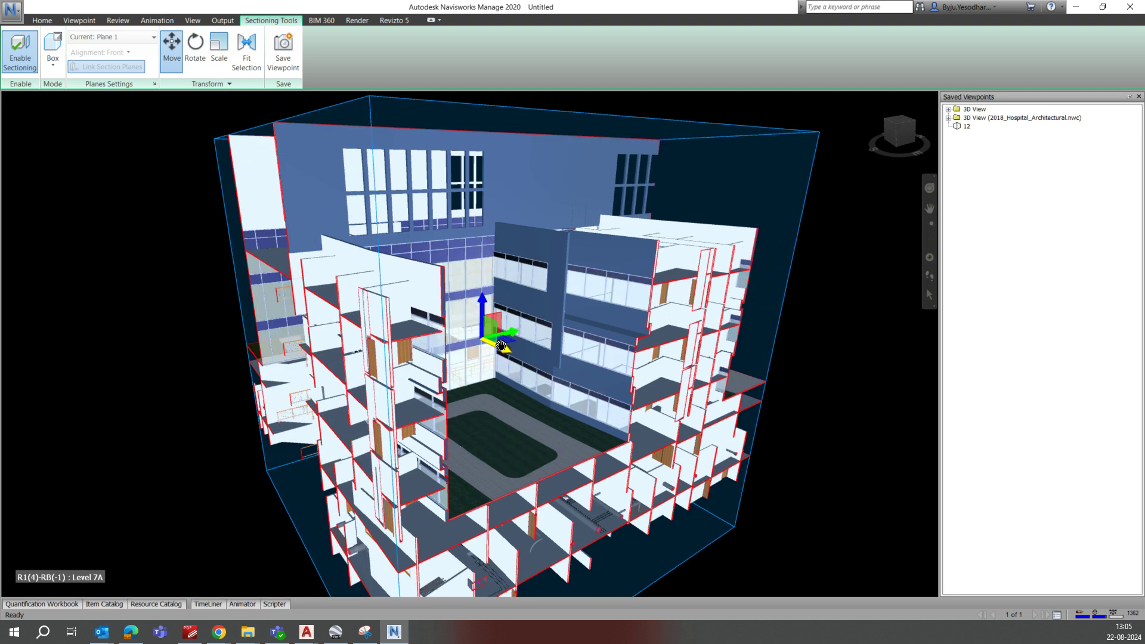
mouse_move(434, 357)
middle_mouse_down("shift")
mouse_move(451, 382)
mouse_move(431, 341)
middle_mouse_up("shift")
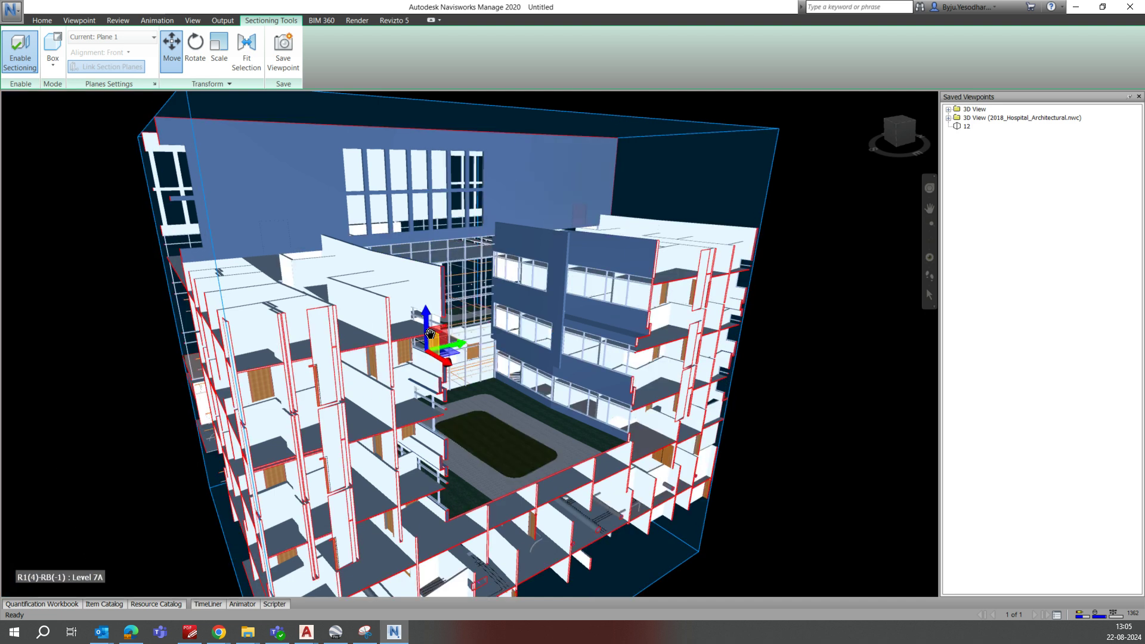
left_click_drag(430, 334, 433, 421)
- Return the sectioning mode to Planes and set the alignment of section plane 1 to Top
left_click(154, 84)
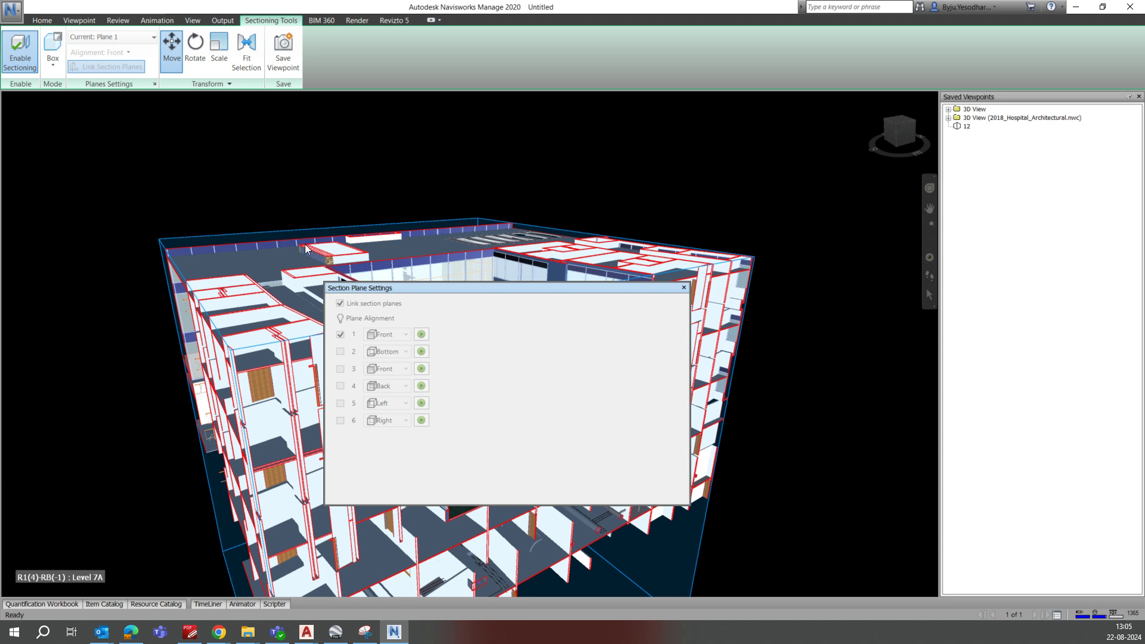
left_click(268, 221)
left_click(53, 63)
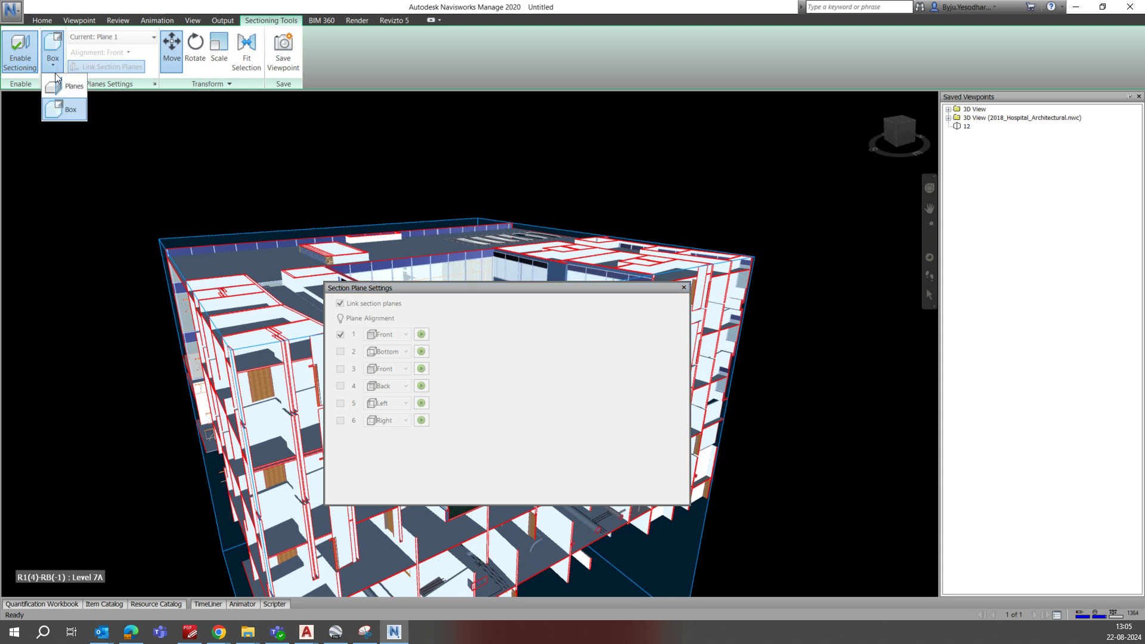
left_click(59, 84)
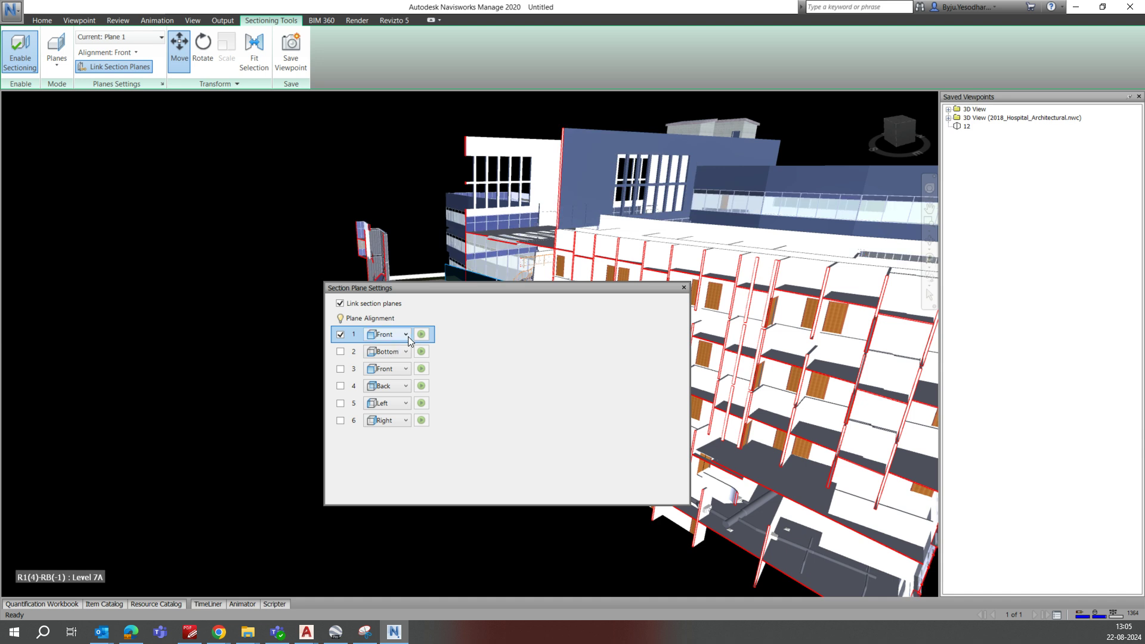
left_click(407, 335)
left_click(389, 351)
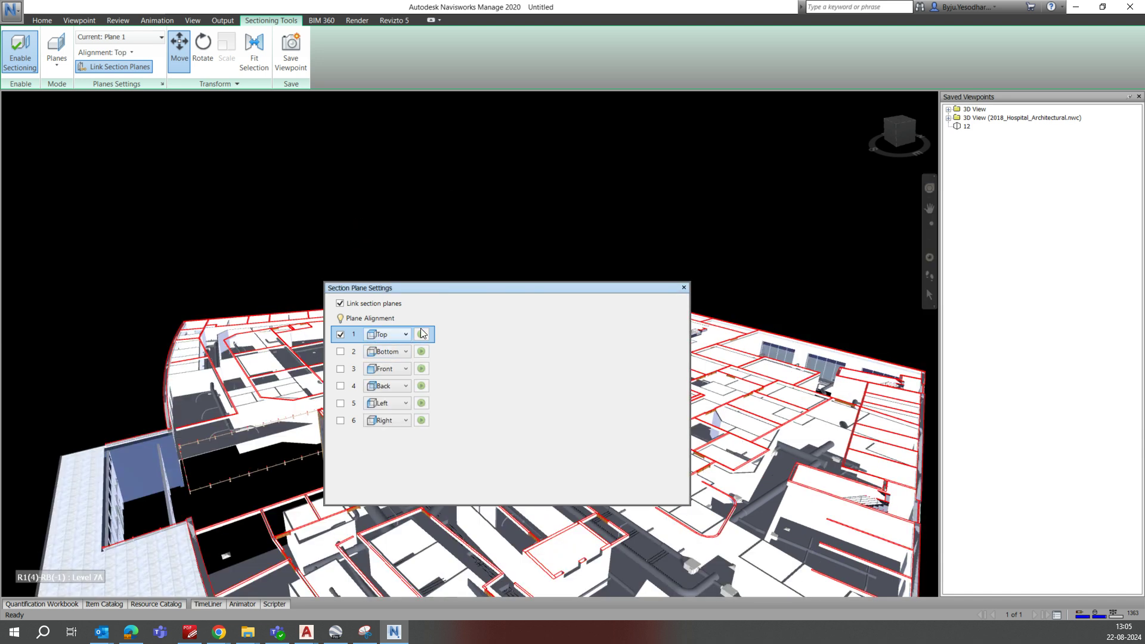
- Close the plane settings, then raise the horizontal section plane through the upper floors and lower it to the roof-garden level
left_click(684, 288)
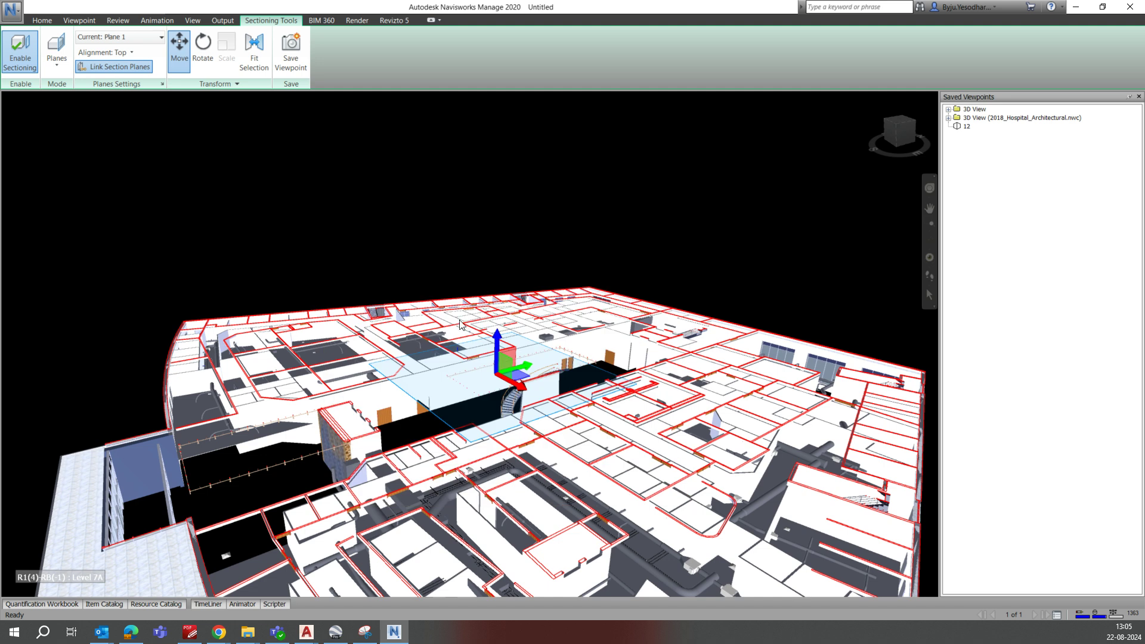
middle_click_drag(520, 448, 414, 323)
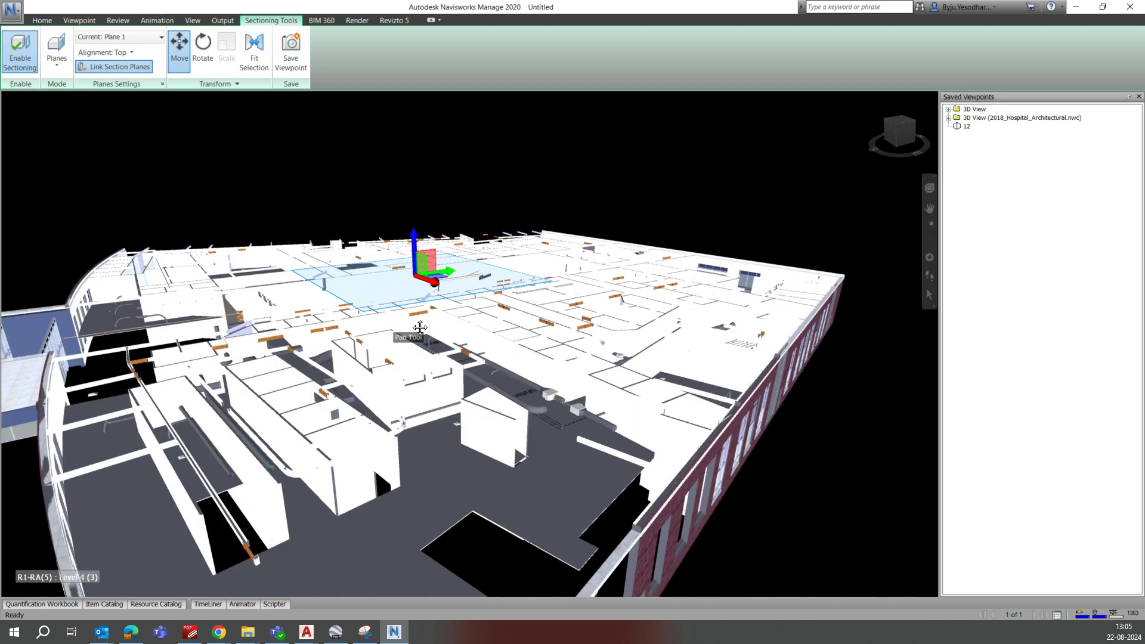
left_click_drag(415, 244, 416, 156)
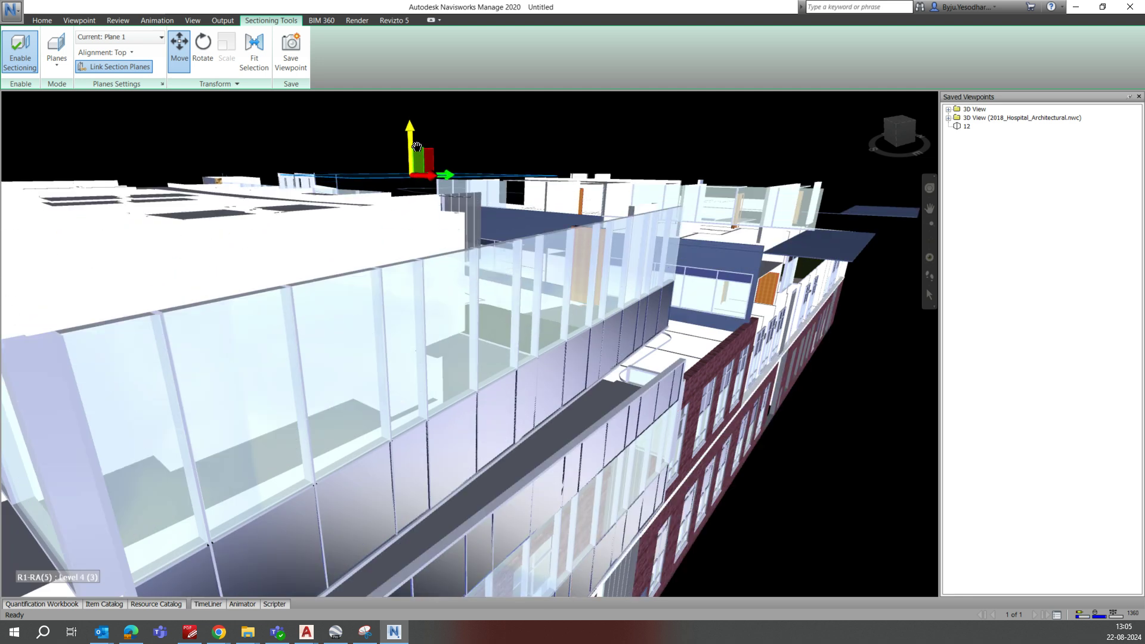
scroll(540, 365, "down", 5)
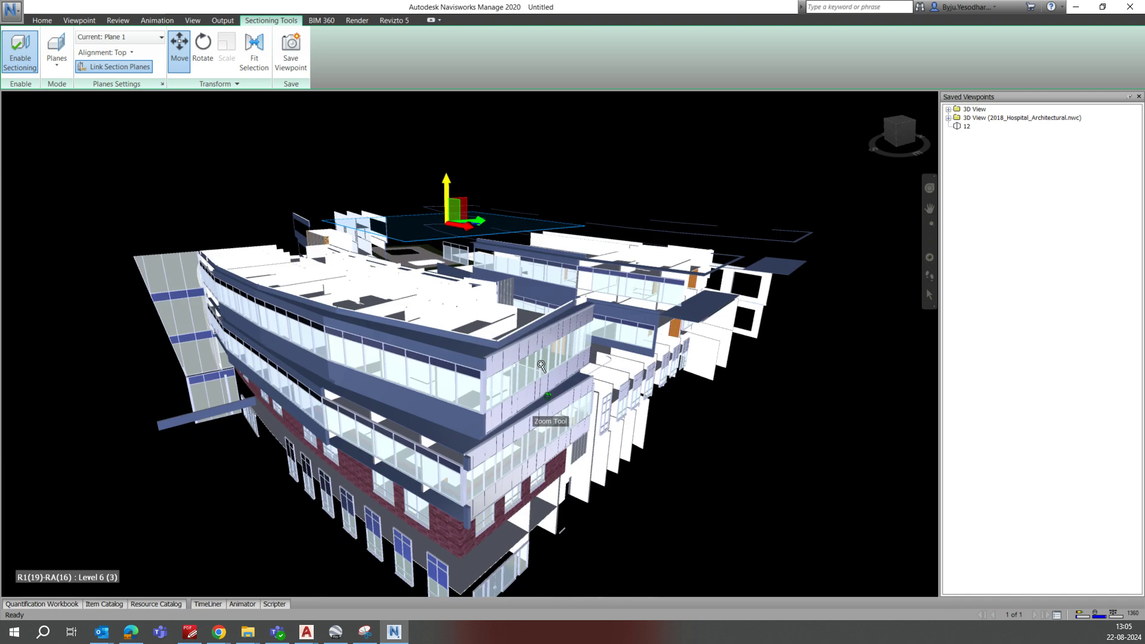
left_click_drag(446, 199, 427, 380)
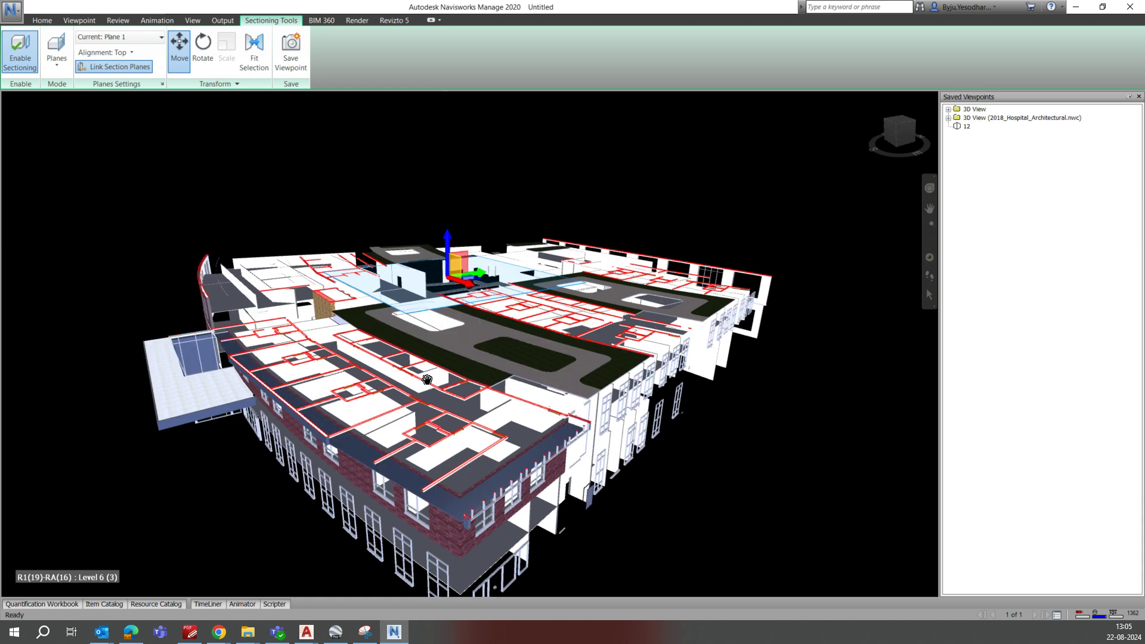
middle_click_drag(427, 380, 490, 455, "shift")
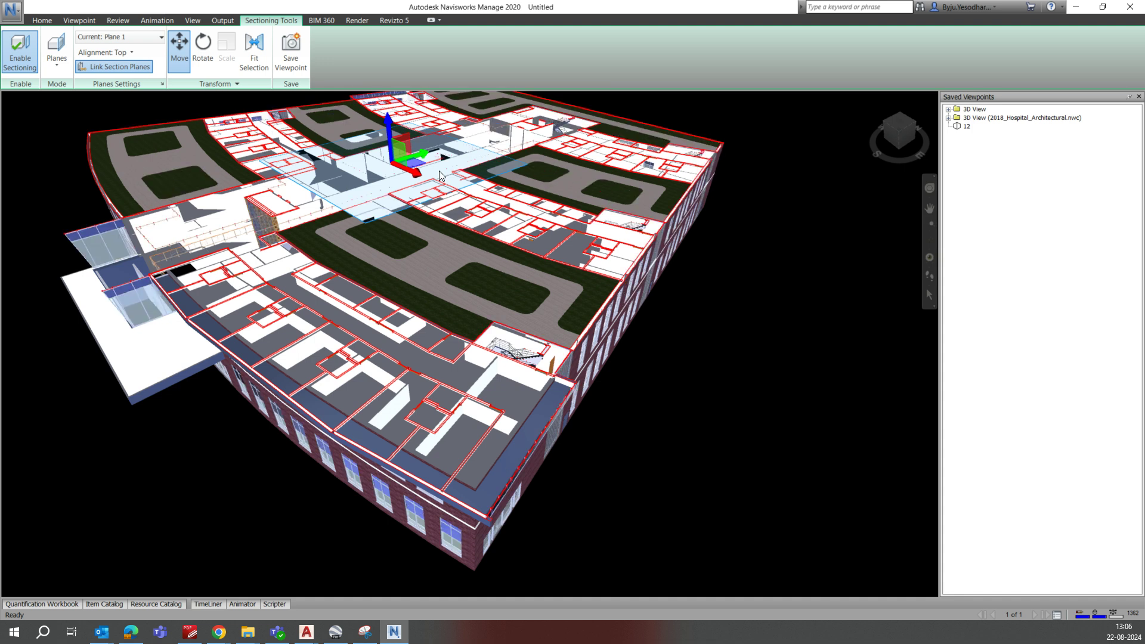
- Adjust the horizontal section plane's height at the roof-garden level and save the view as viewpoint 123
left_click_drag(388, 132, 390, 141)
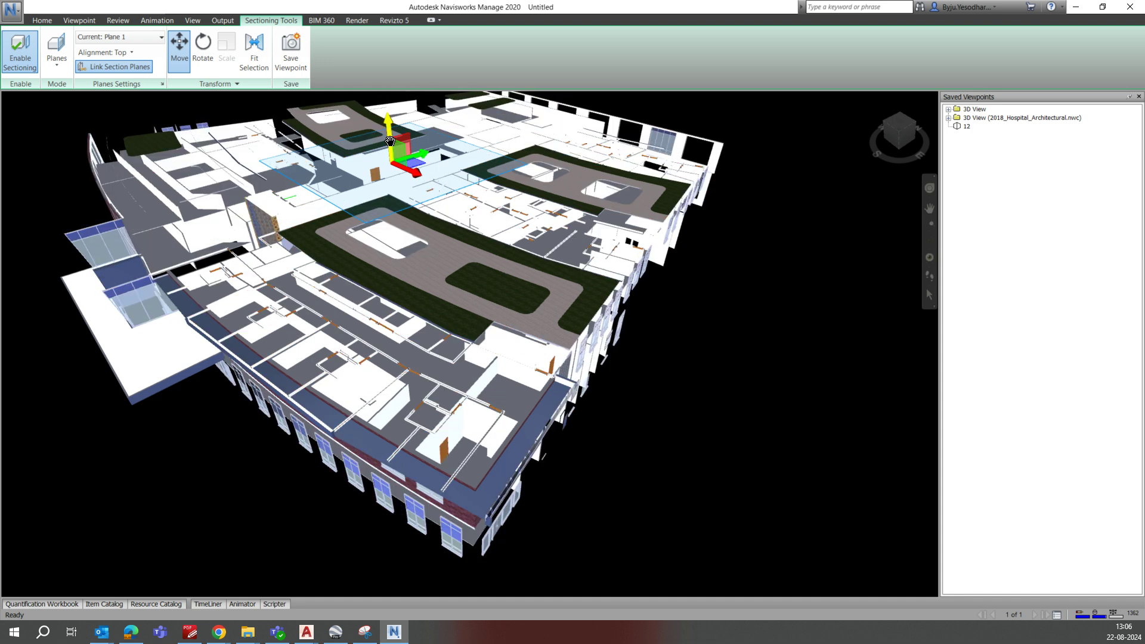
left_click_drag(390, 143, 381, 161)
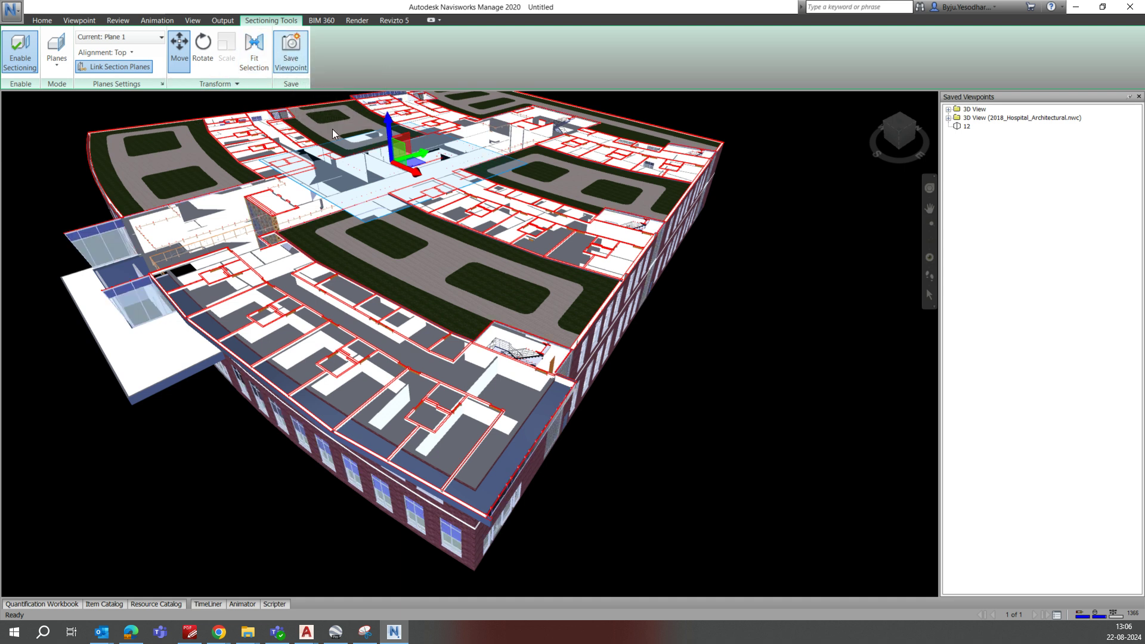
left_click(289, 55)
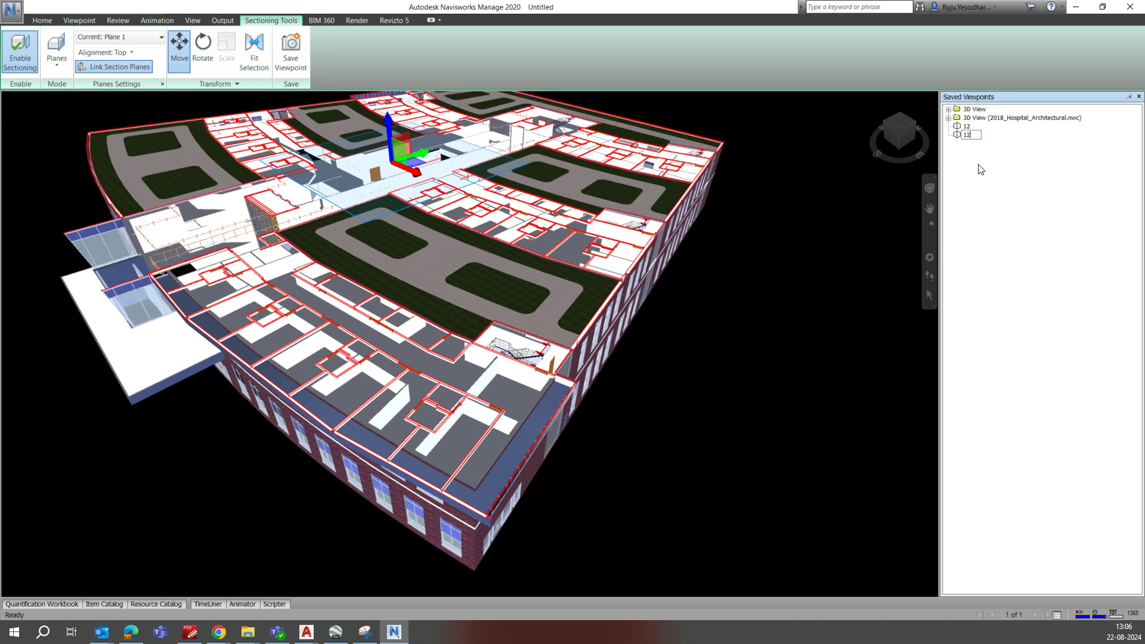
left_click(871, 364)
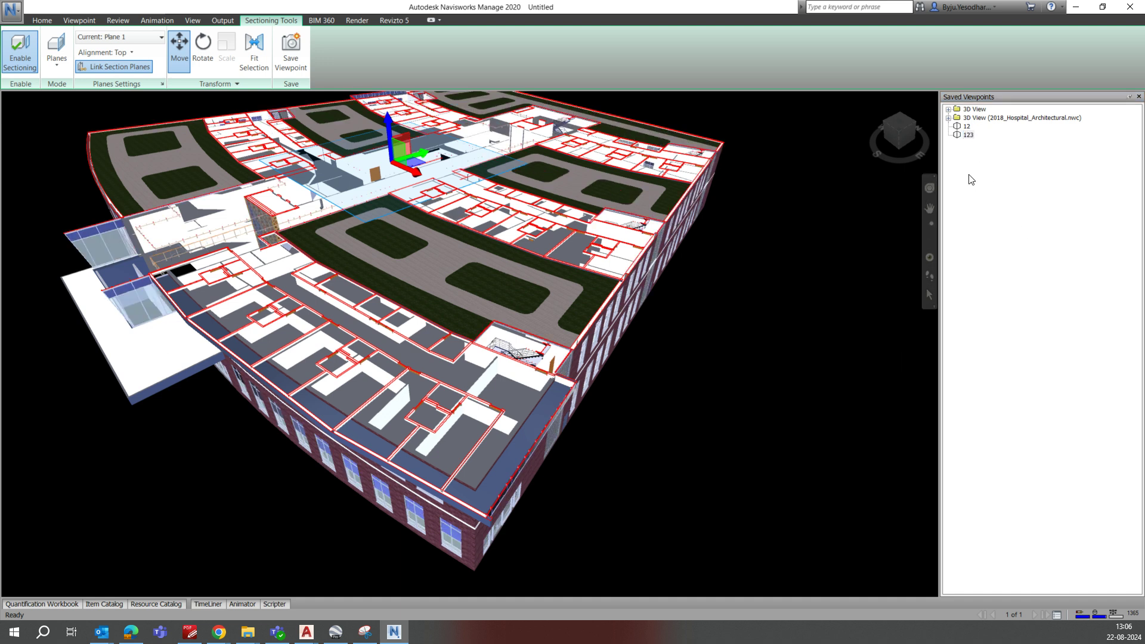
- Restore viewpoint 123, lower the section plane below the roof gardens and save the view as viewpoint 1233
left_click(967, 126)
left_click(969, 135)
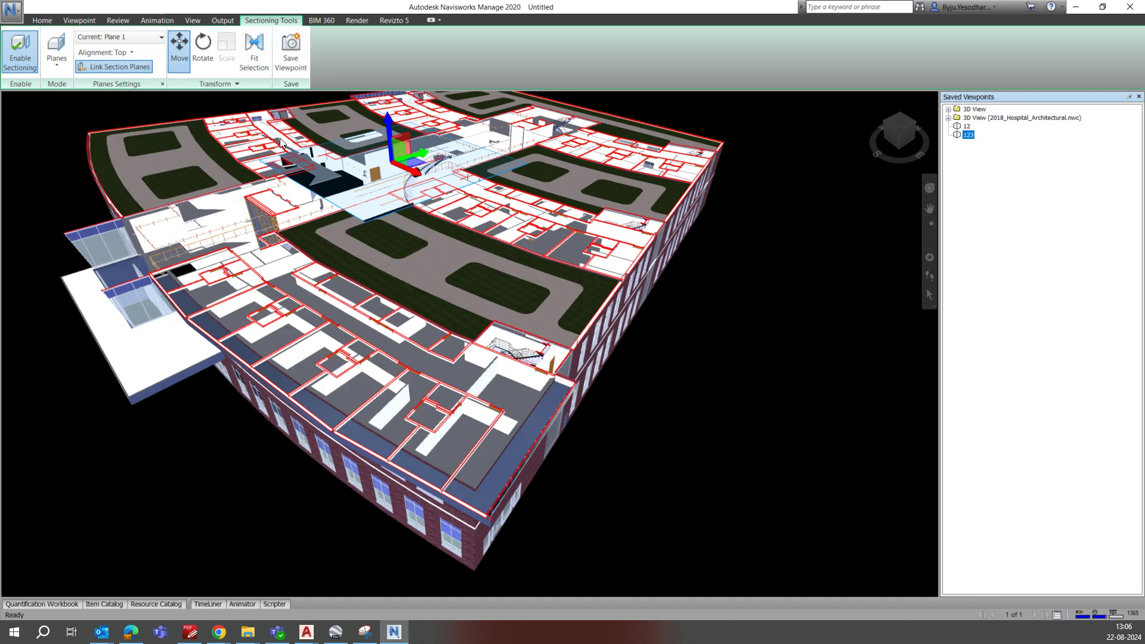
mouse_move(389, 142)
left_mouse_down()
mouse_move(399, 177)
mouse_move(386, 161)
left_mouse_up()
left_click(291, 49)
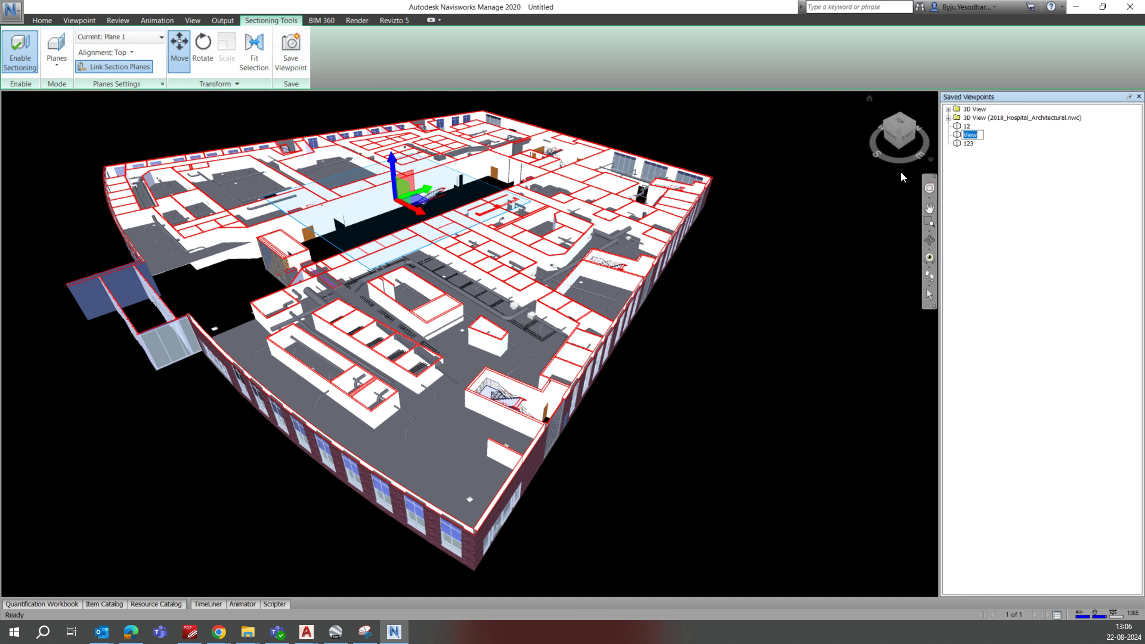
type("1233")
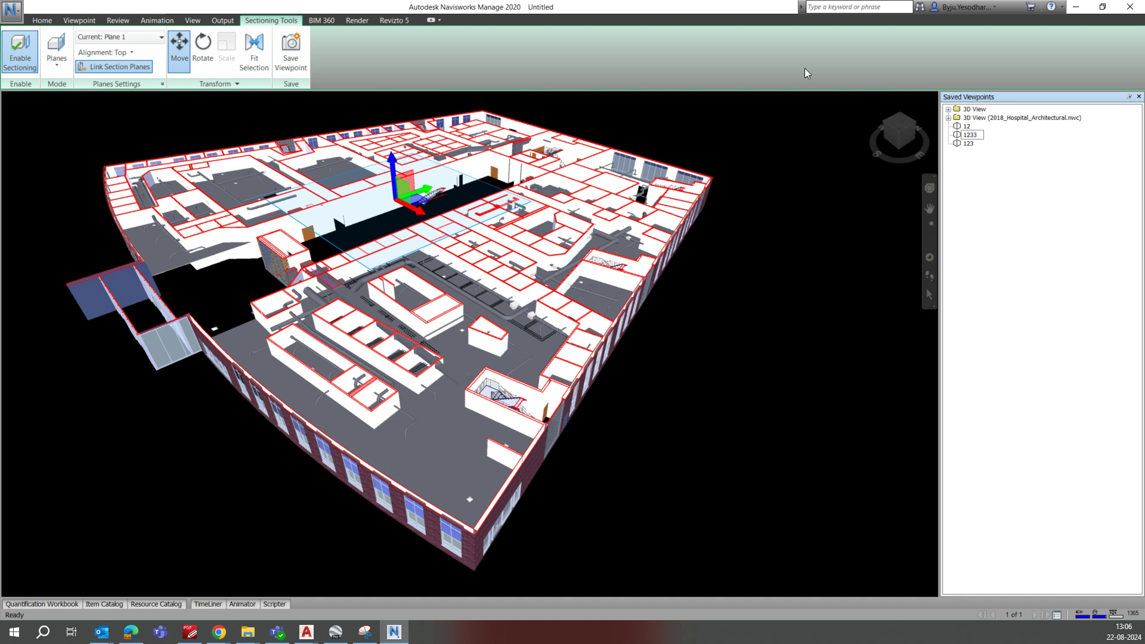
key("Return")
- Recall the saved viewpoints 1233 and 123 to compare their section cuts
left_click(970, 135)
left_click(967, 144)
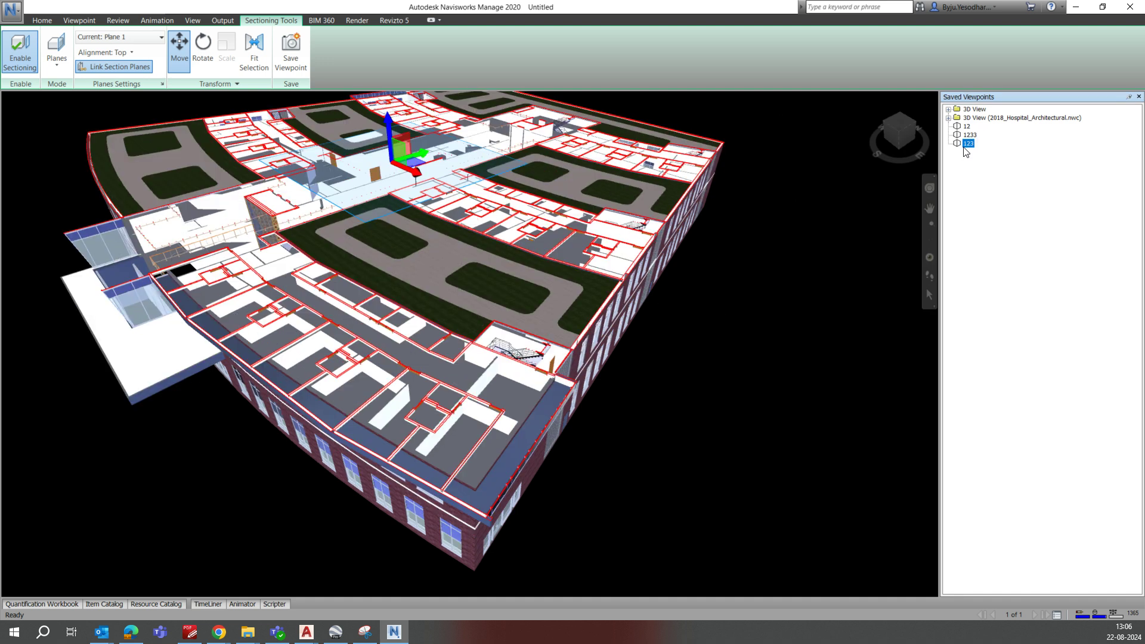
left_click(255, 58)
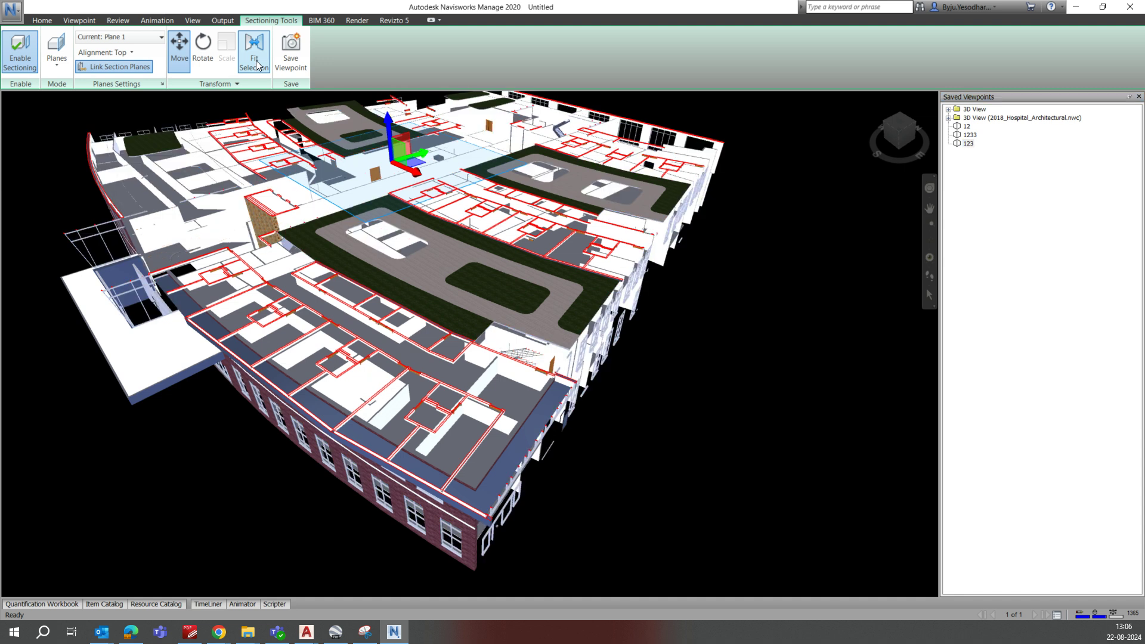
- Lower the section plane to the floor with the exposed pipework, shift it sideways, and save a closer view as viewpoint 1234
left_click_drag(381, 148, 391, 180)
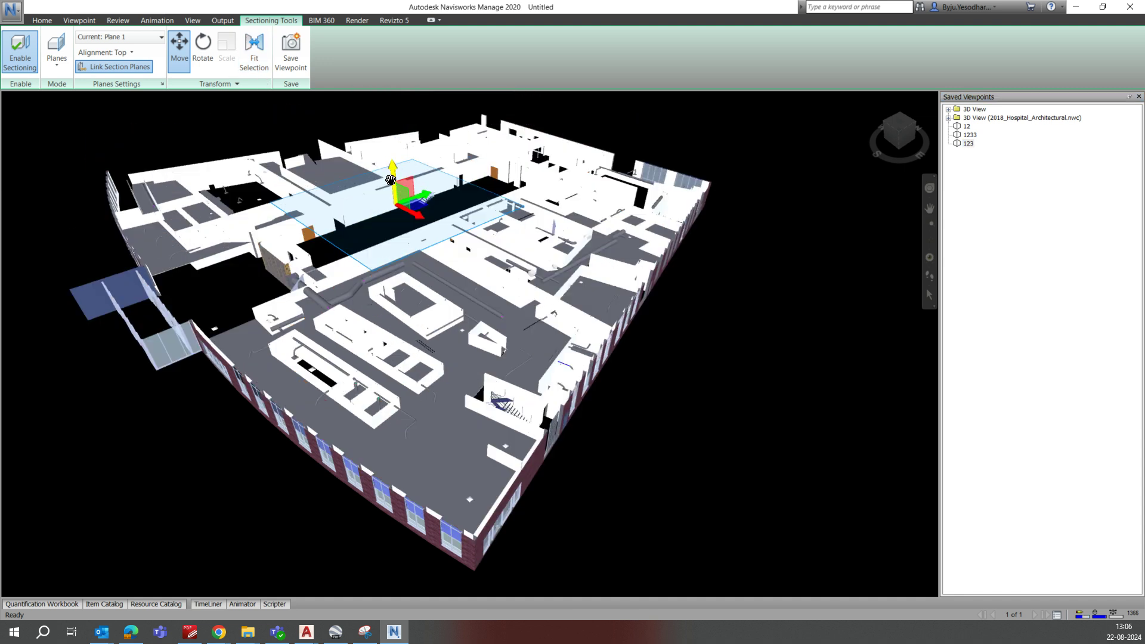
scroll(290, 283, "up", 3)
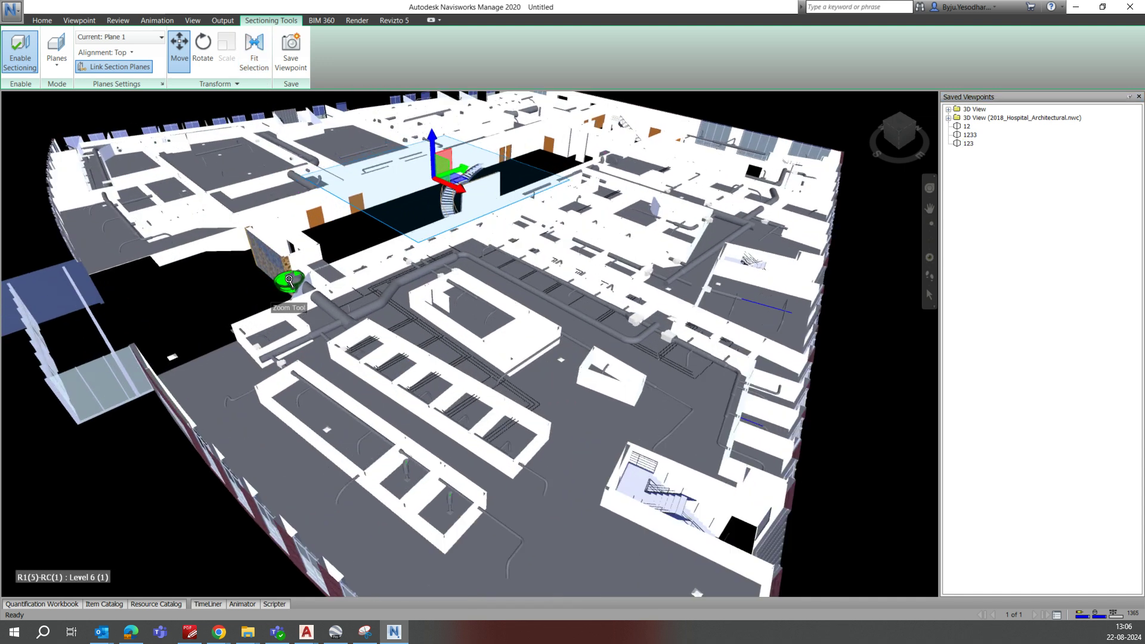
left_click_drag(379, 215, 497, 176)
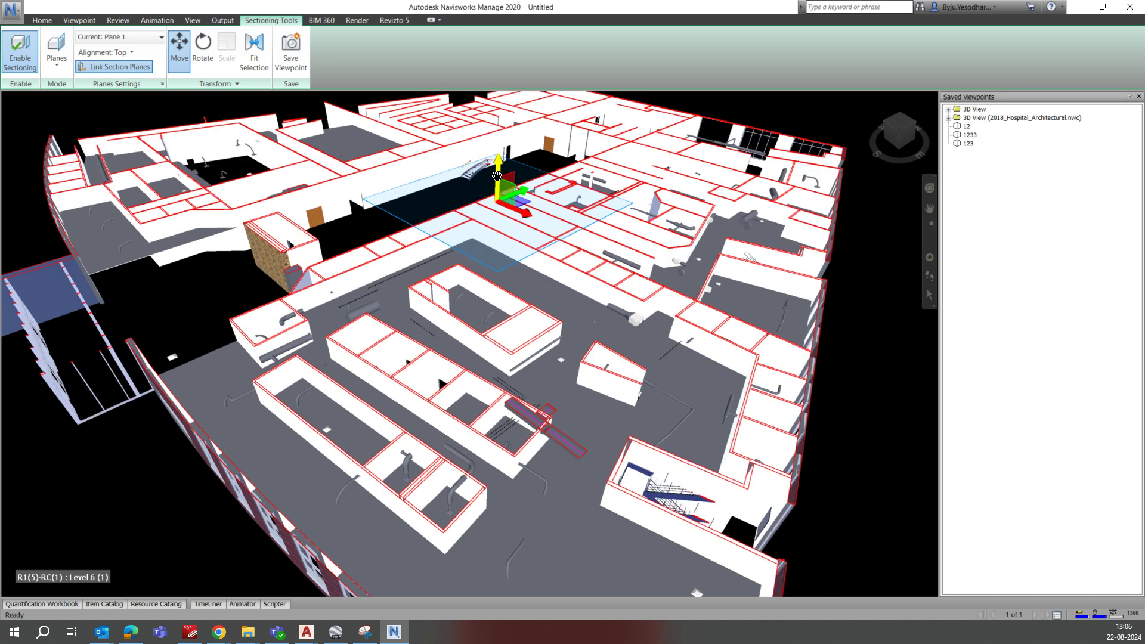
scroll(497, 176, "up", 3)
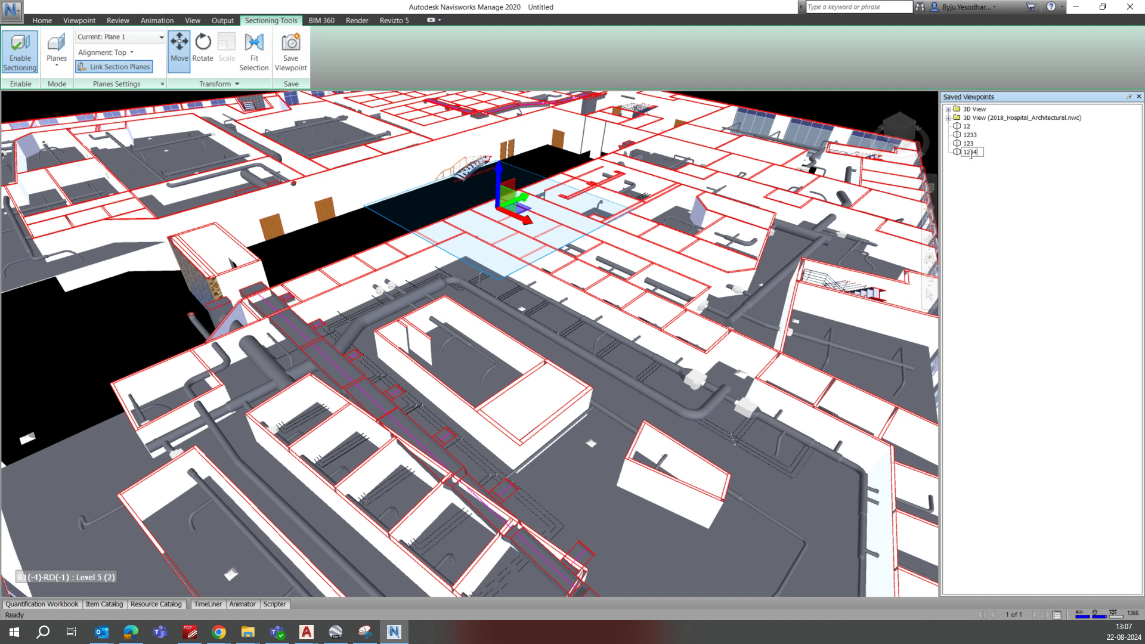
left_click(1003, 208)
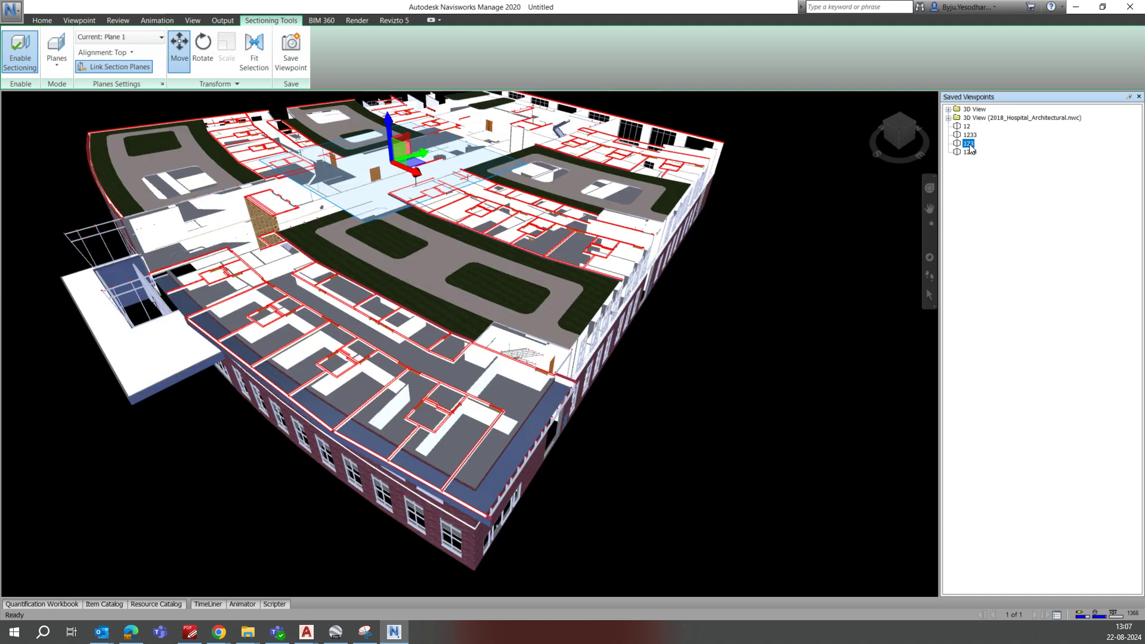
- Review the saved viewpoints 1233 and 12, and return to viewpoint 1234
left_click(970, 135)
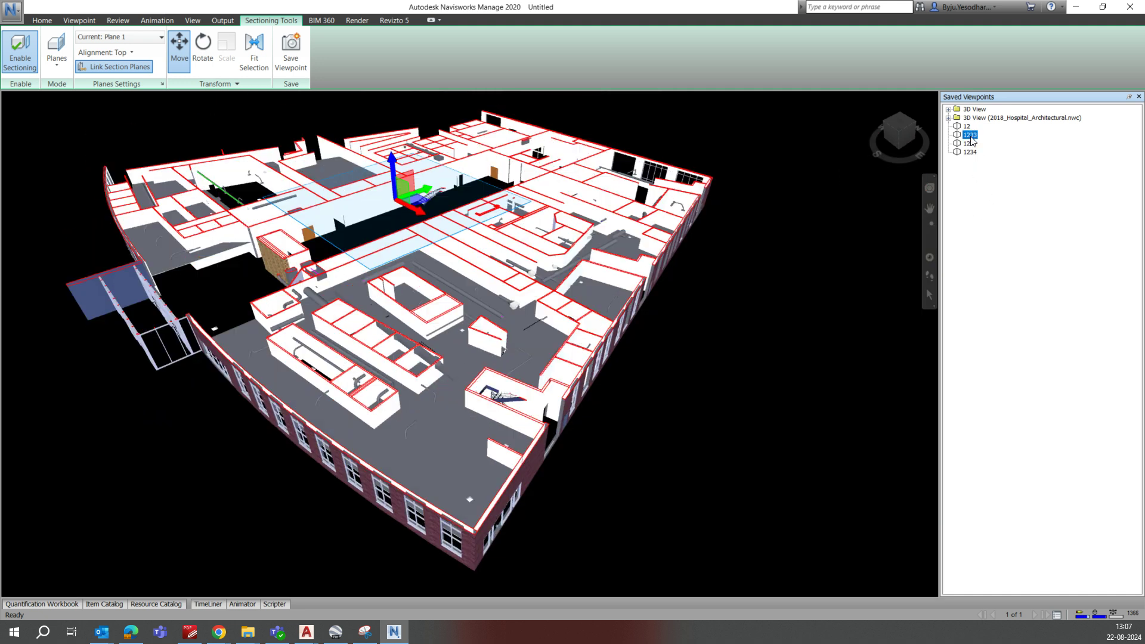
key("Up")
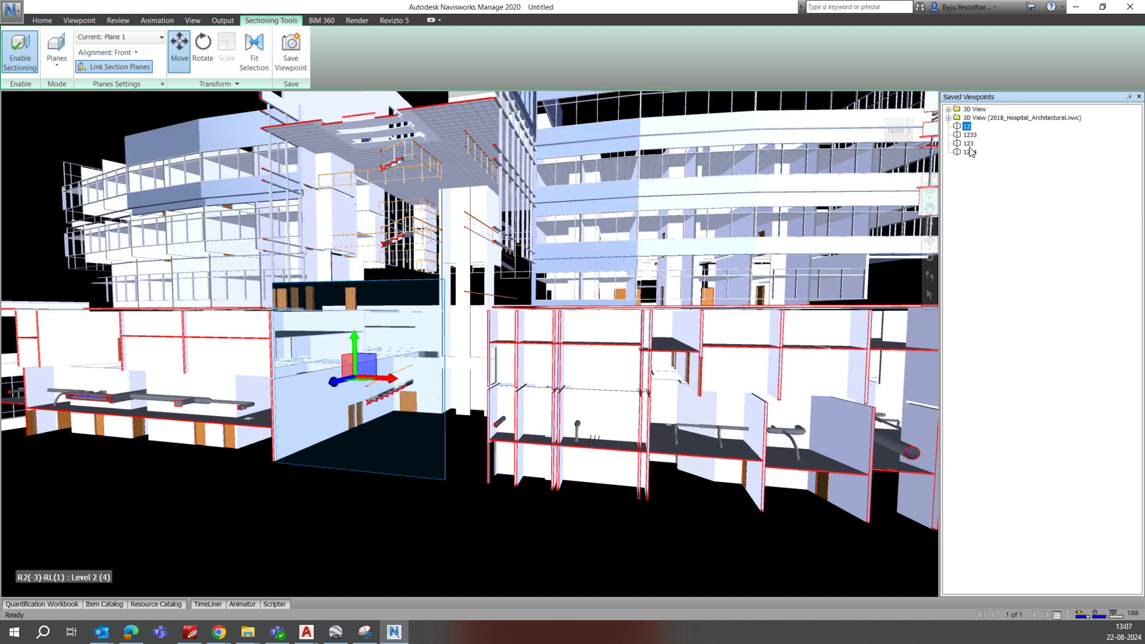
left_click(970, 153)
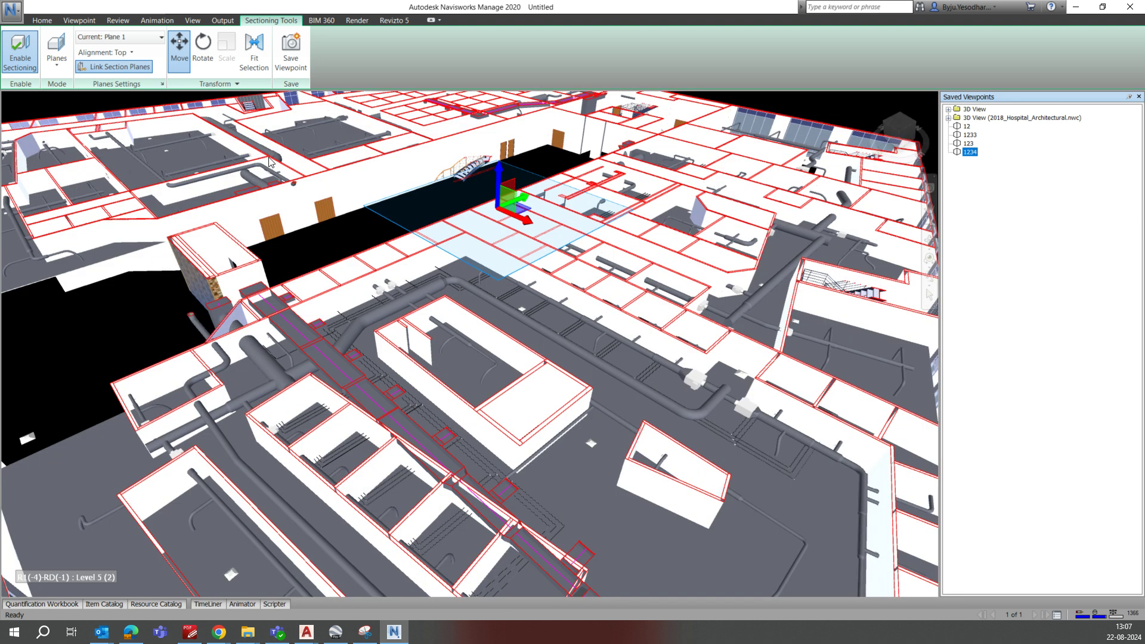
- Try the Bottom alignment for section plane 1 and set it to Front in the section plane settings
left_click(134, 37)
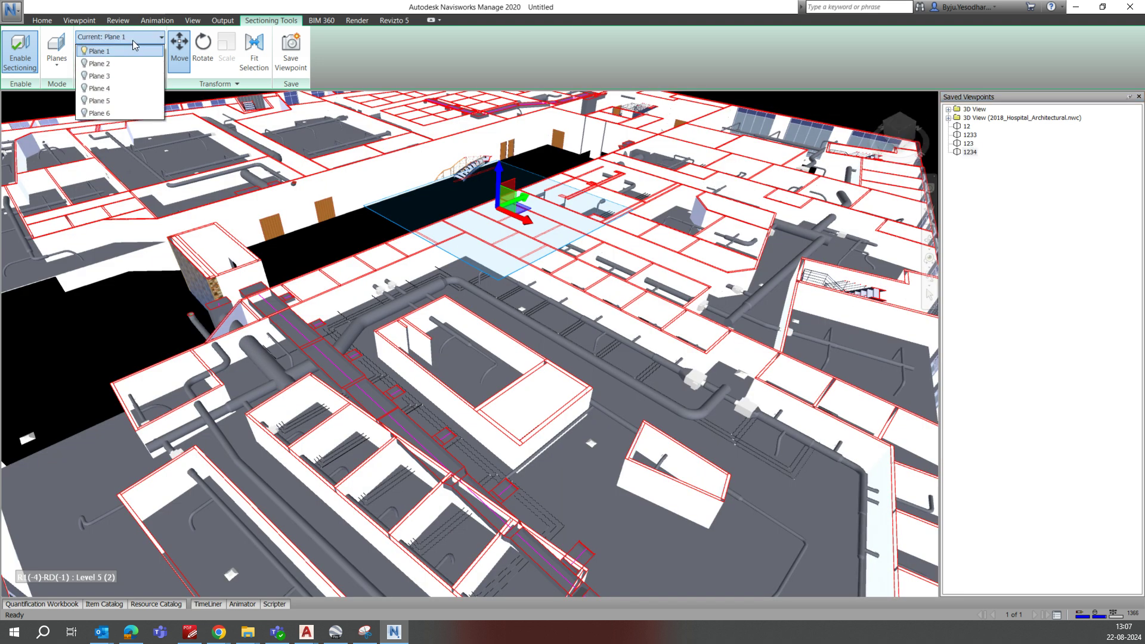
left_click(133, 43)
left_click(162, 84)
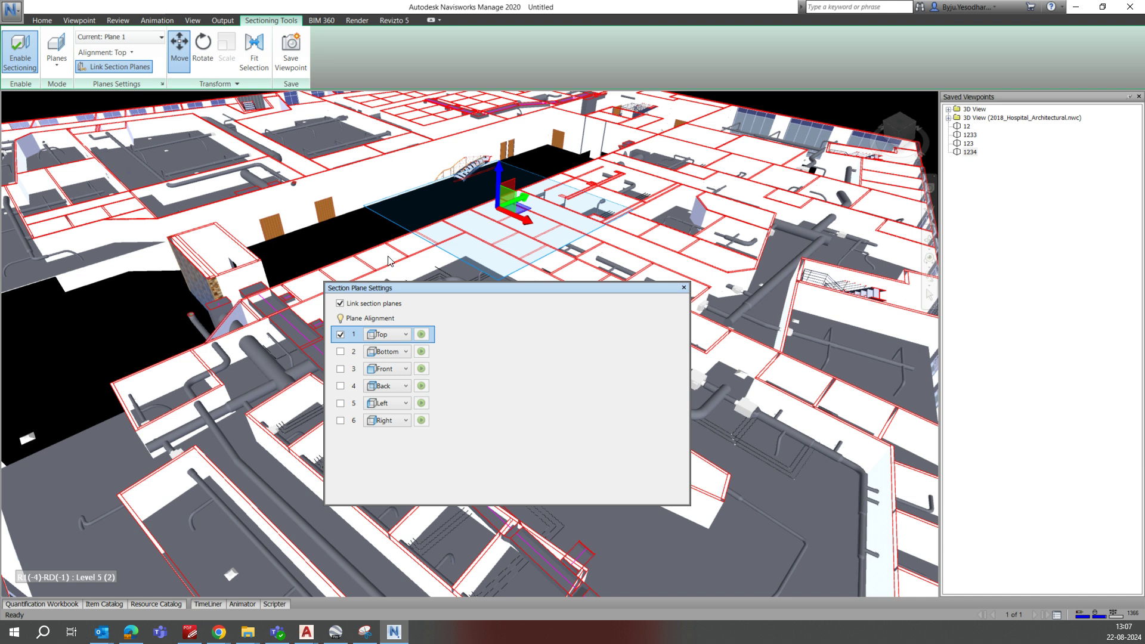
left_click(393, 335)
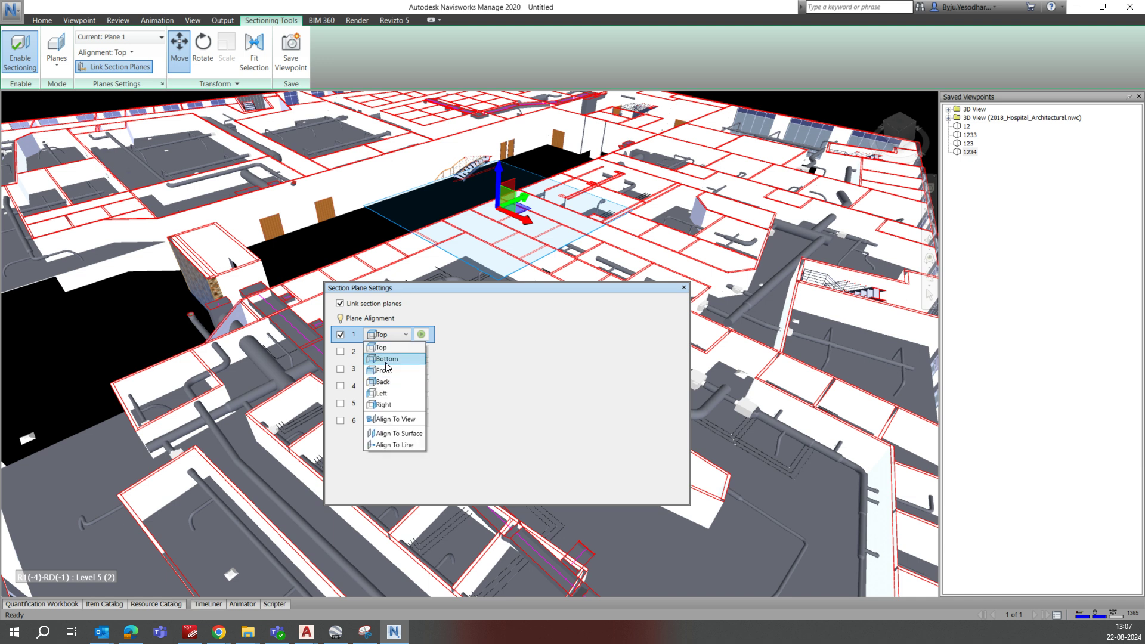
left_click(386, 361)
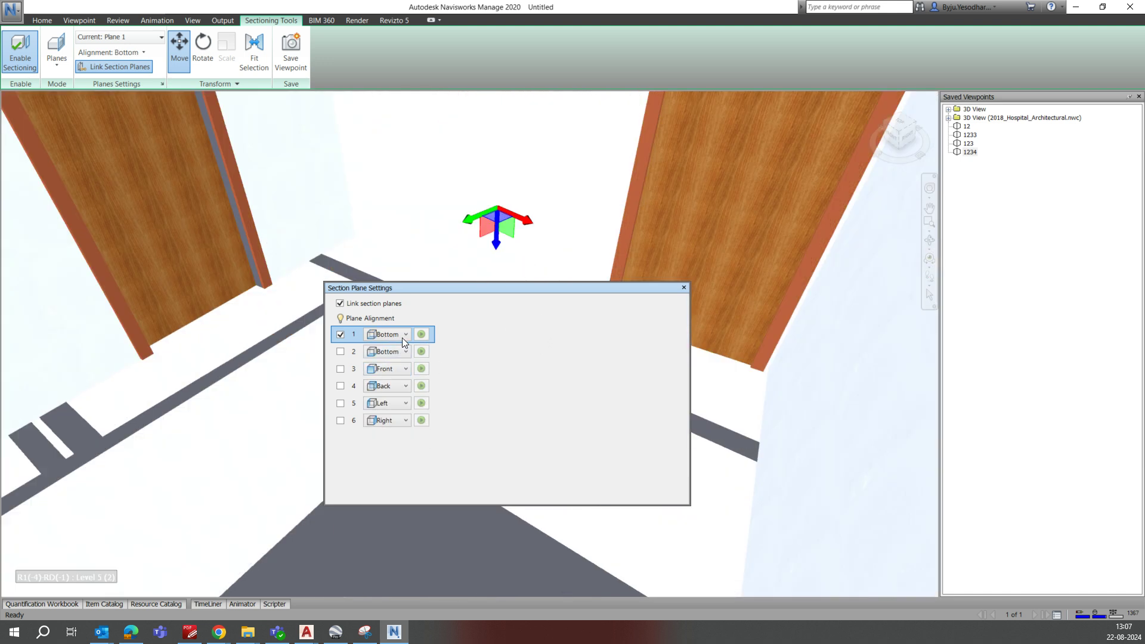
left_click(395, 334)
left_click(380, 370)
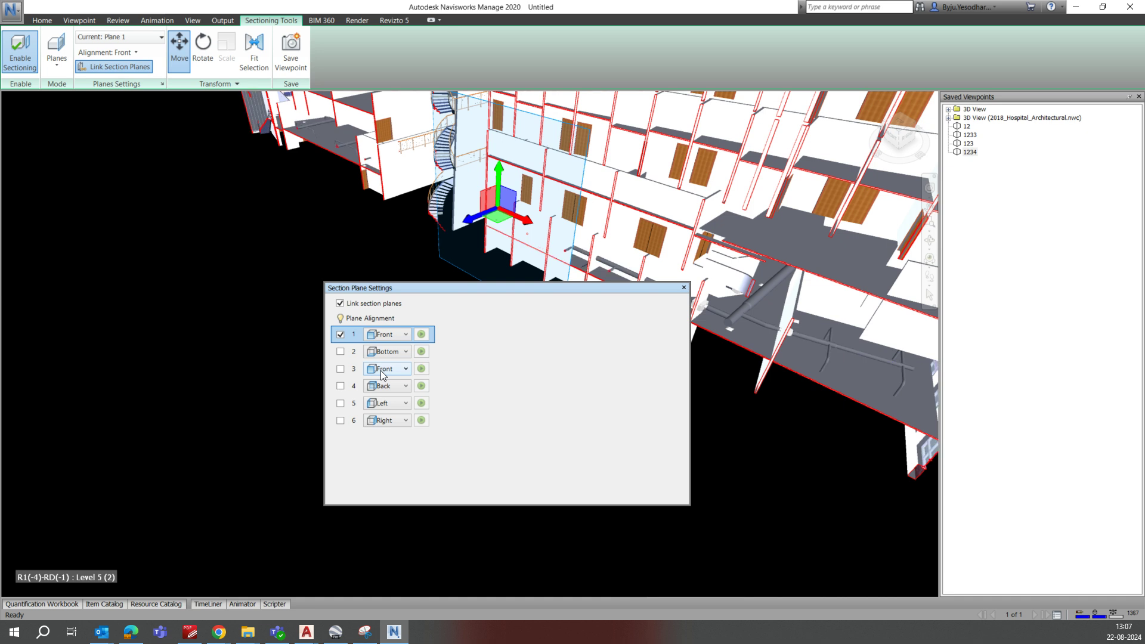
left_click(684, 288)
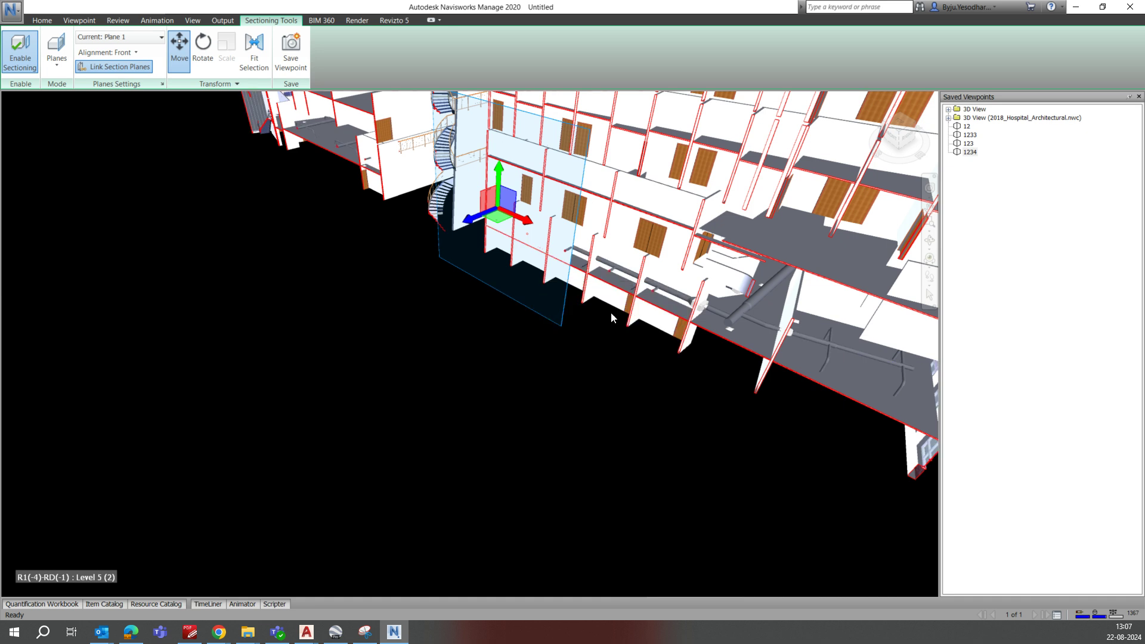
- Move the front-aligned section plane forward and back through the building to cut vertically beside the stair tower
middle_click_drag(546, 328, 501, 331, "shift")
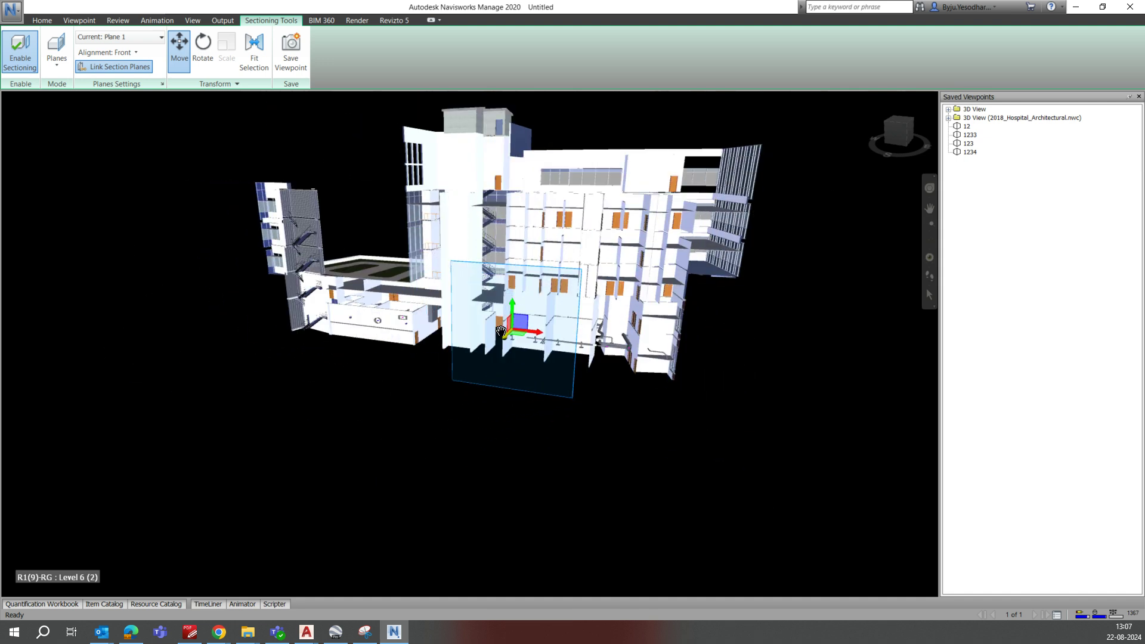
left_click_drag(501, 331, 501, 319)
scroll(501, 319, "up", 6)
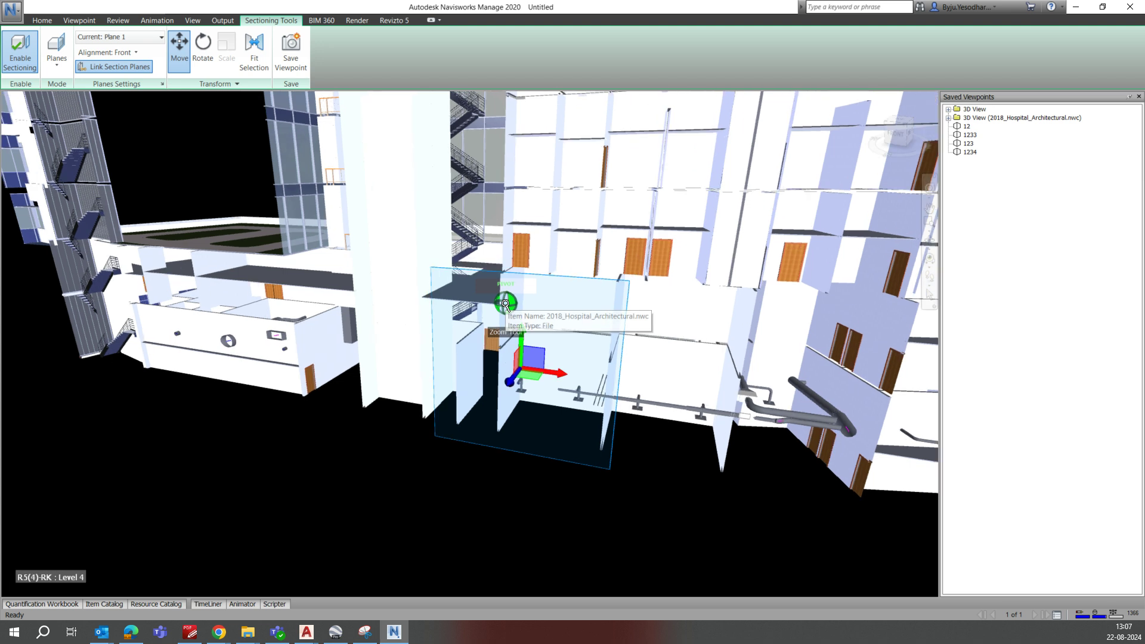
scroll(510, 306, "up", 2)
scroll(510, 306, "down", 7)
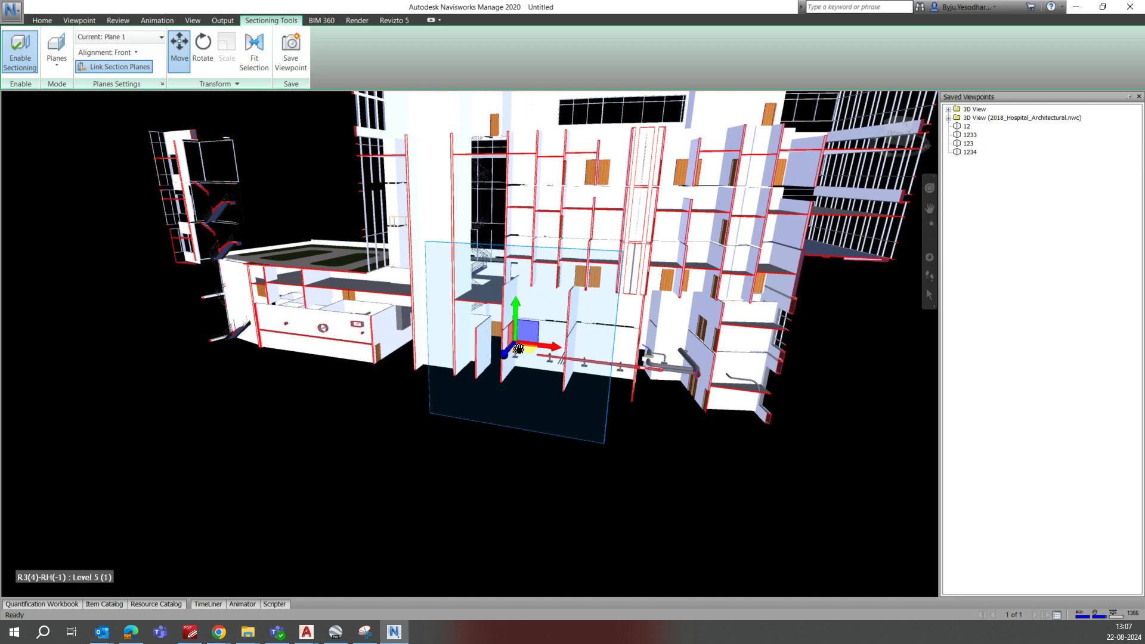
left_click_drag(504, 354, 397, 444)
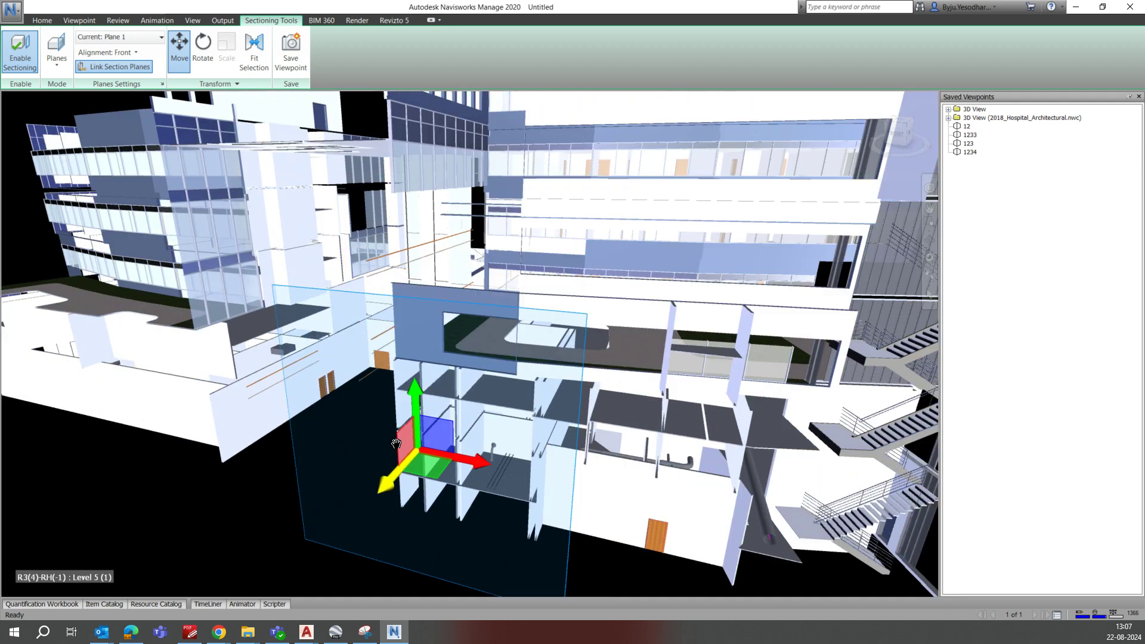
middle_click_drag(396, 444, 375, 465, "shift")
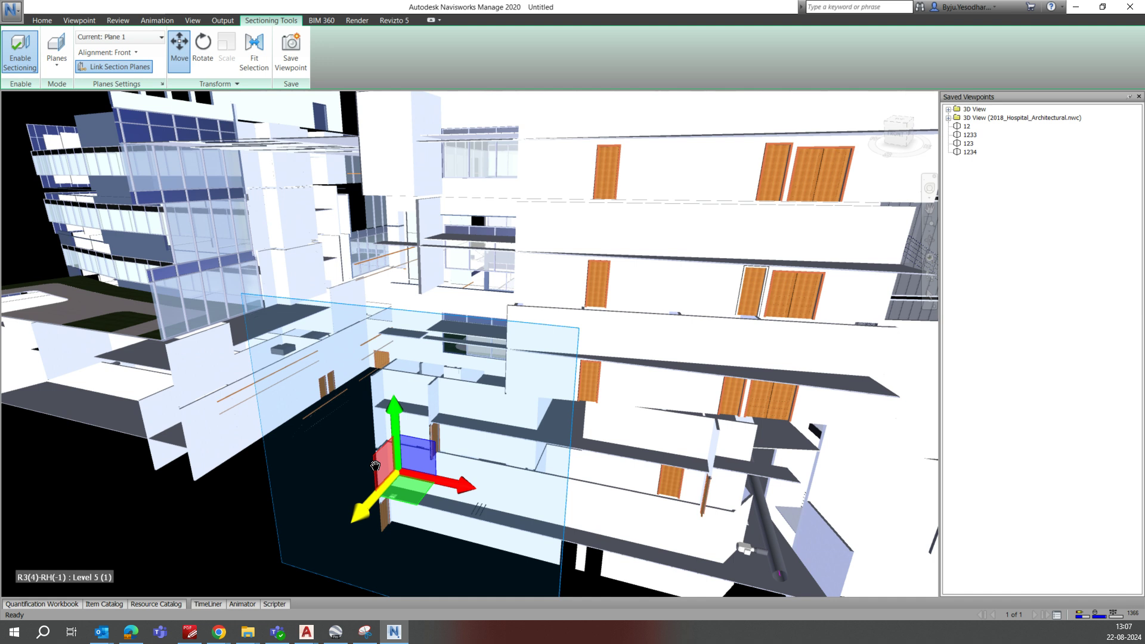
left_click_drag(375, 466, 299, 320)
- Save the vertical section view as a new viewpoint named 1235
right_click(1008, 207)
left_click(1025, 213)
type("1235")
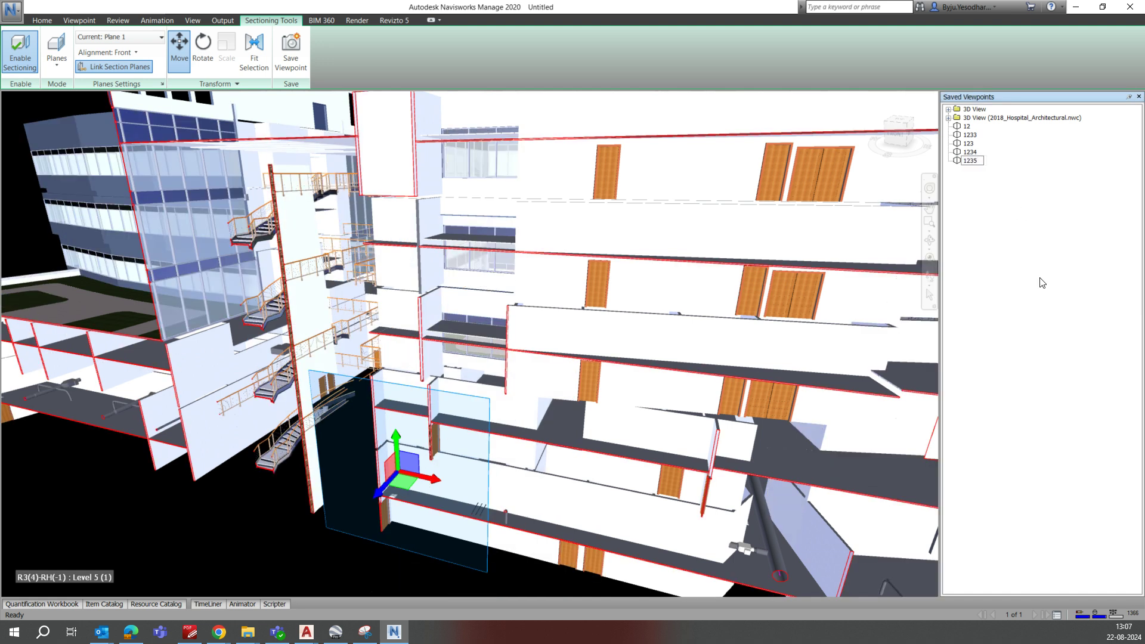
- Move the front-aligned section plane to cut through the rooms with pipework and save the view as a new viewpoint named 123654
left_click_drag(391, 481, 497, 388)
scroll(497, 388, "up", 6)
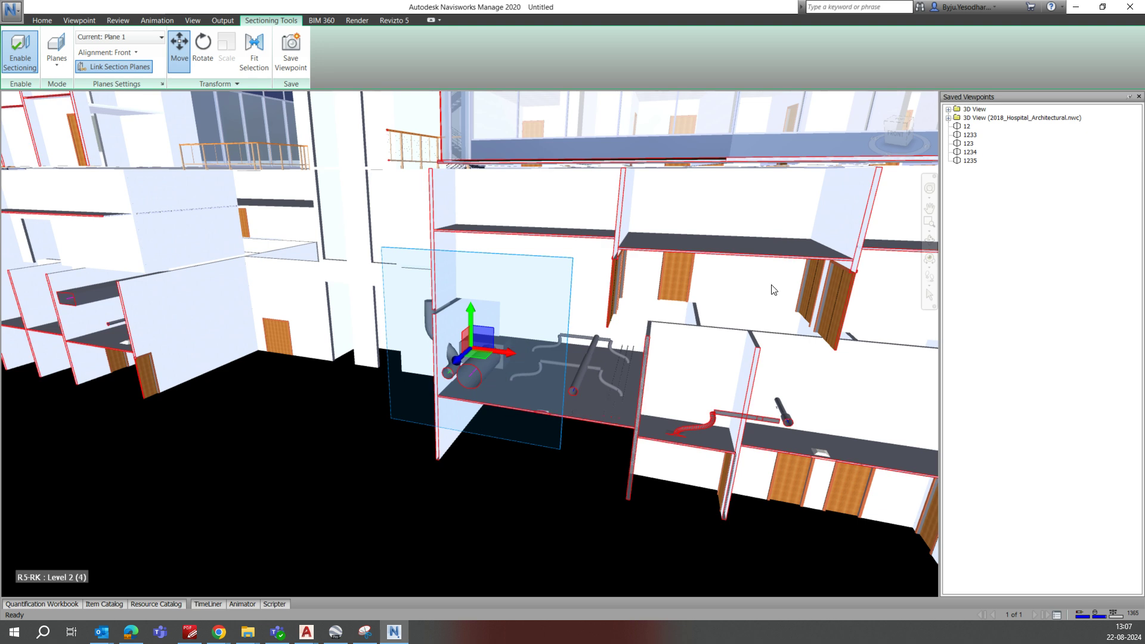
right_click(996, 231)
left_click(1007, 238)
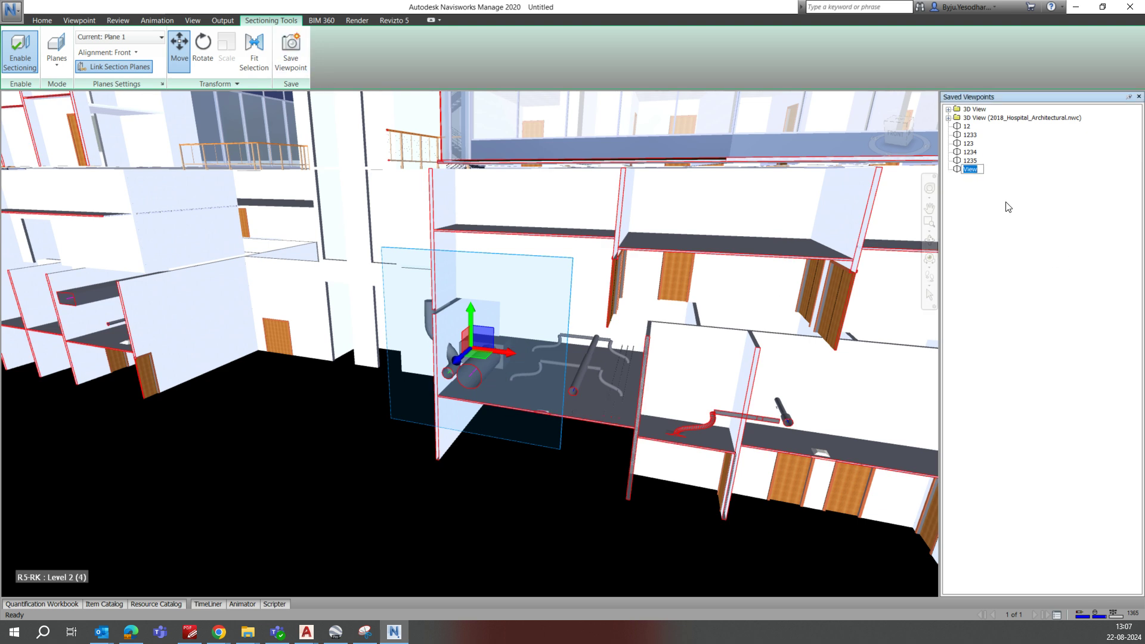
type("123654")
- Switch the sectioning mode from planes to a box and inspect the boxed part of the building from several sides
left_click(53, 66)
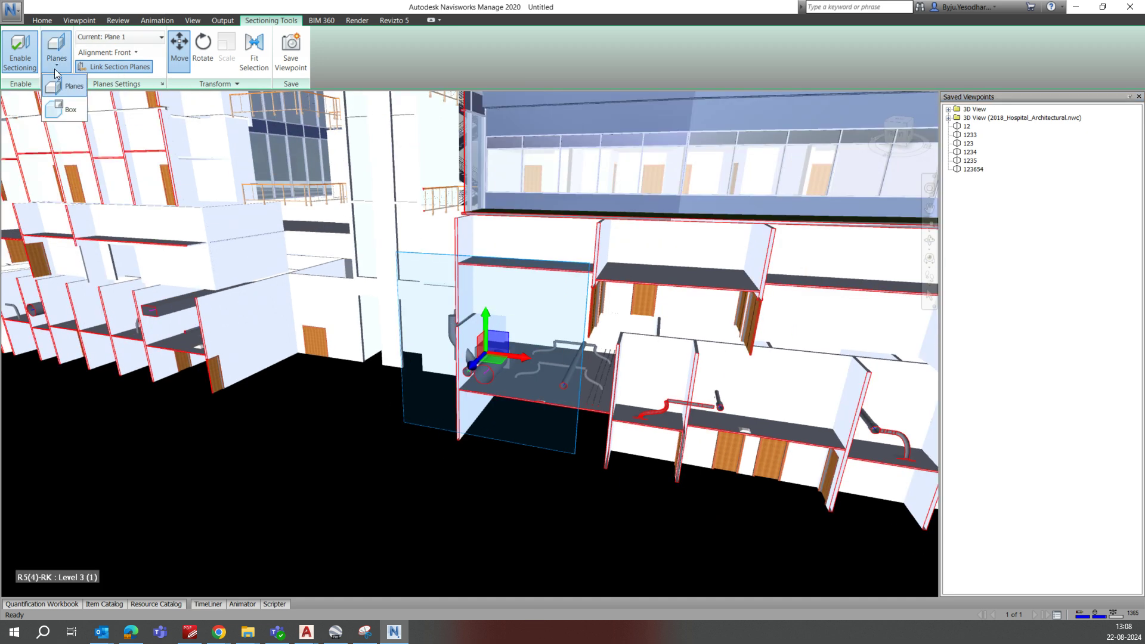
left_click(70, 111)
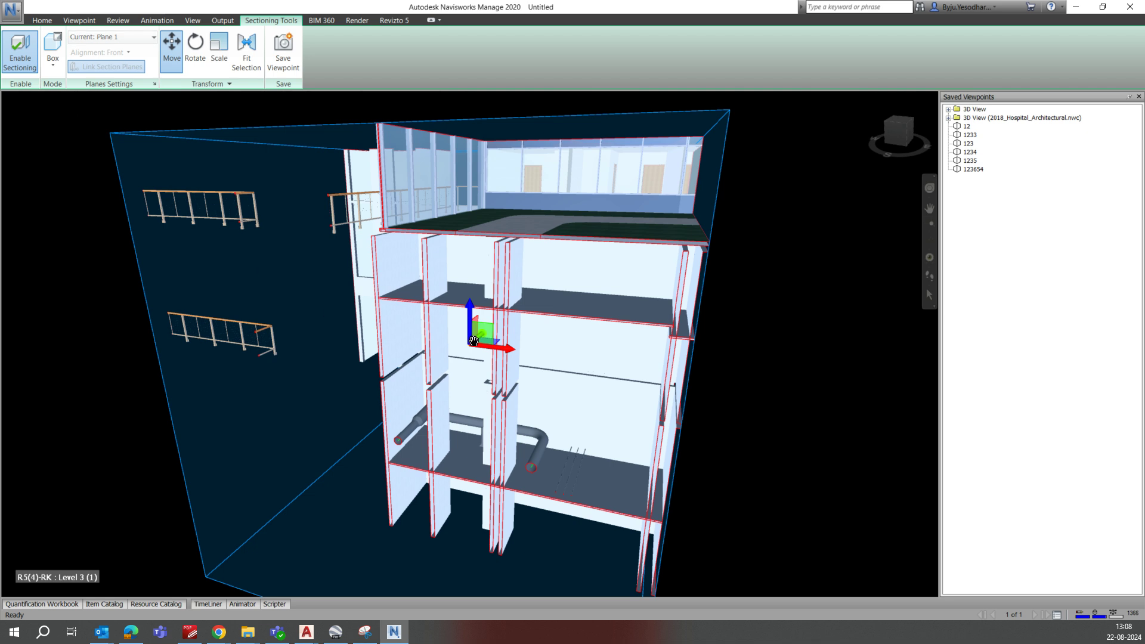
scroll(467, 352, "up", 3)
scroll(517, 341, "up", 4)
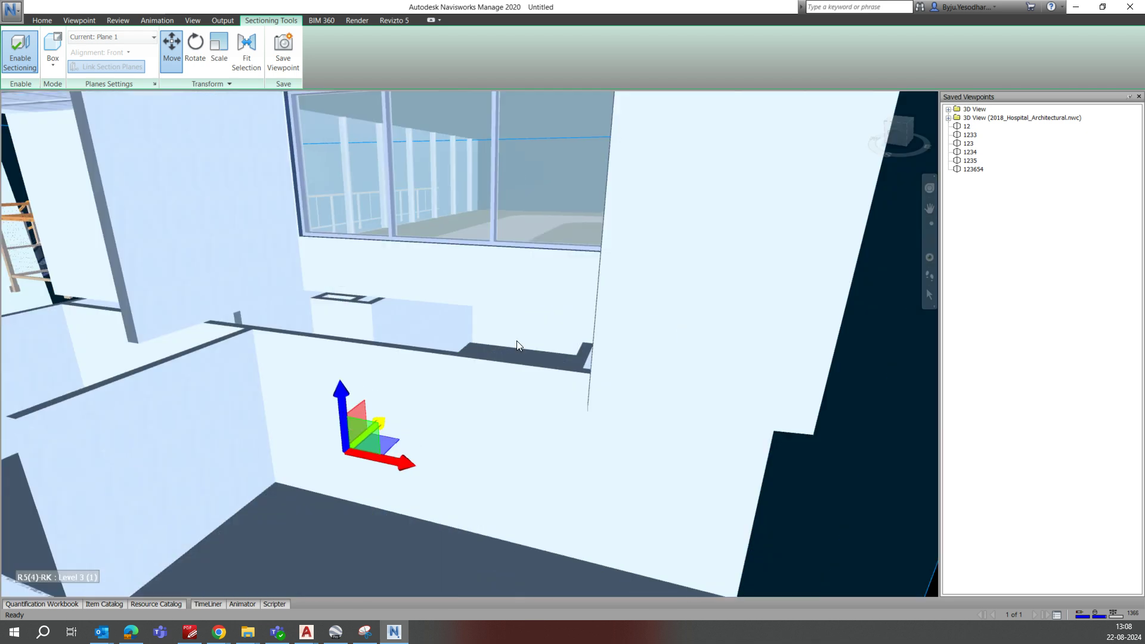
scroll(567, 322, "down", 10)
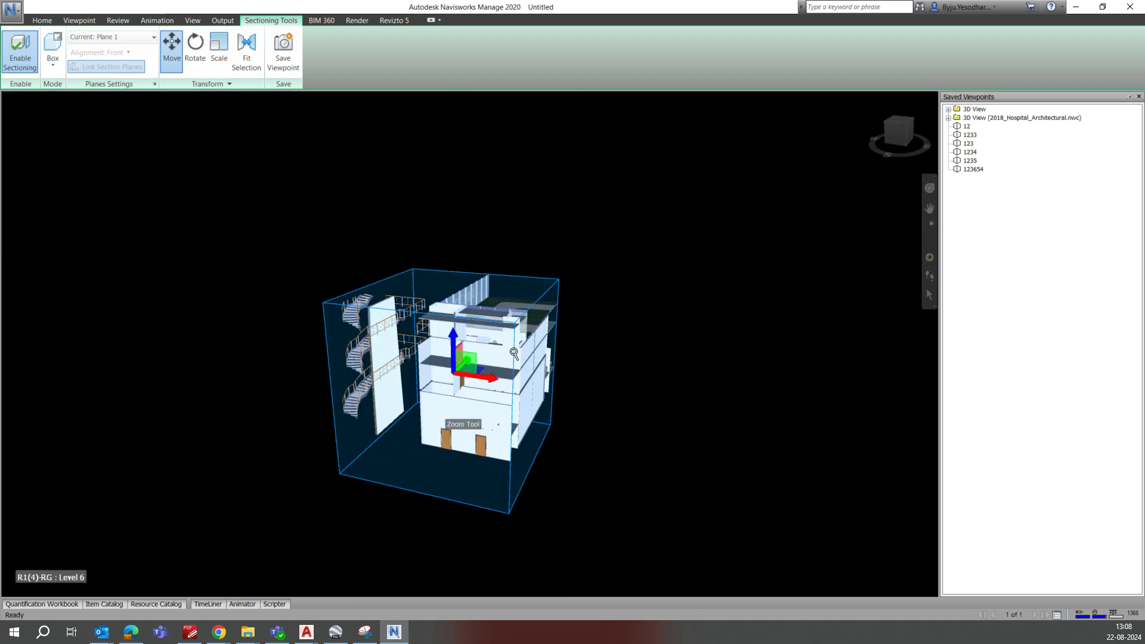
middle_click_drag(511, 330, 628, 416, "shift")
middle_click_drag(520, 407, 658, 422, "shift")
scroll(559, 351, "up", 1)
- Select the building model inside the section box and move the box sideways along the floor with the pipes
left_click(530, 332)
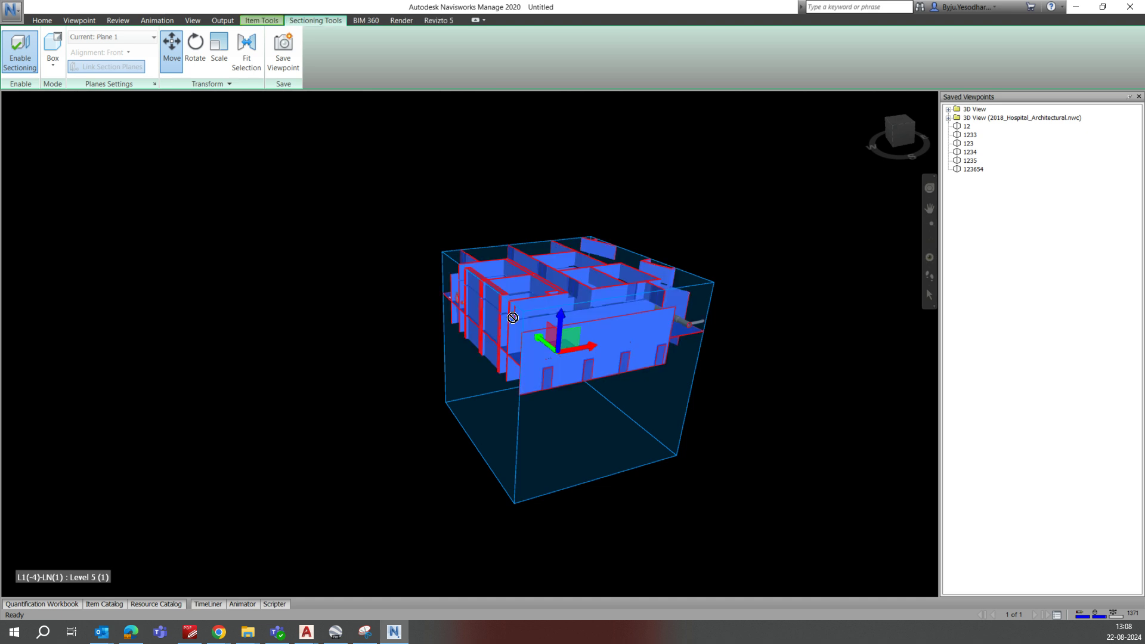
middle_click_drag(542, 348, 508, 311, "shift")
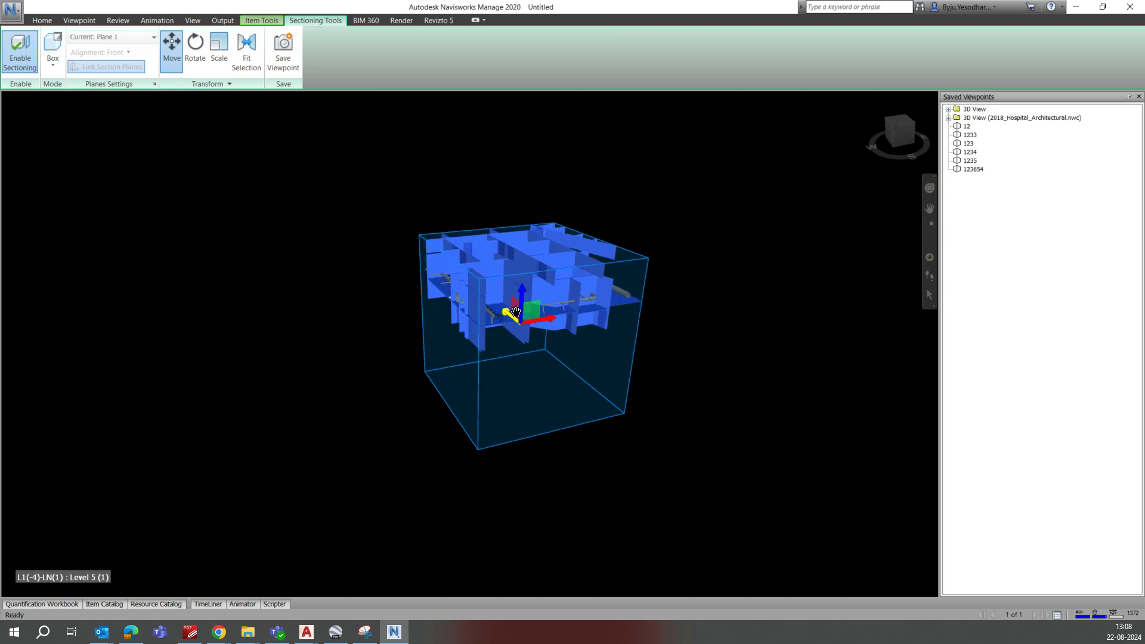
scroll(544, 277, "up", 1)
scroll(543, 277, "up", 5)
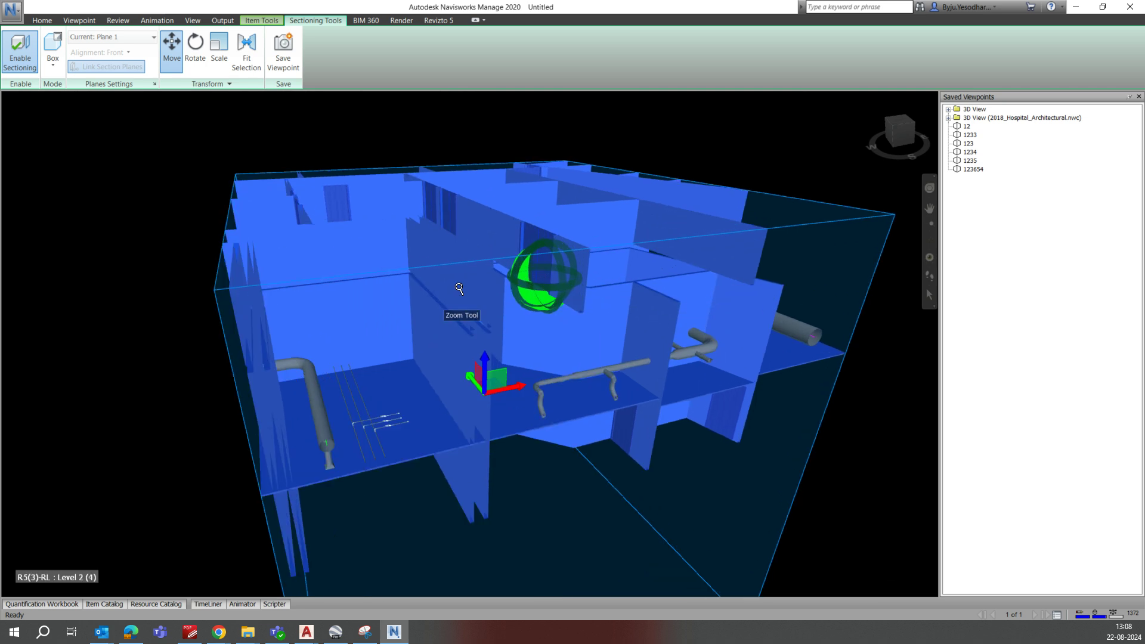
scroll(459, 289, "up", 3)
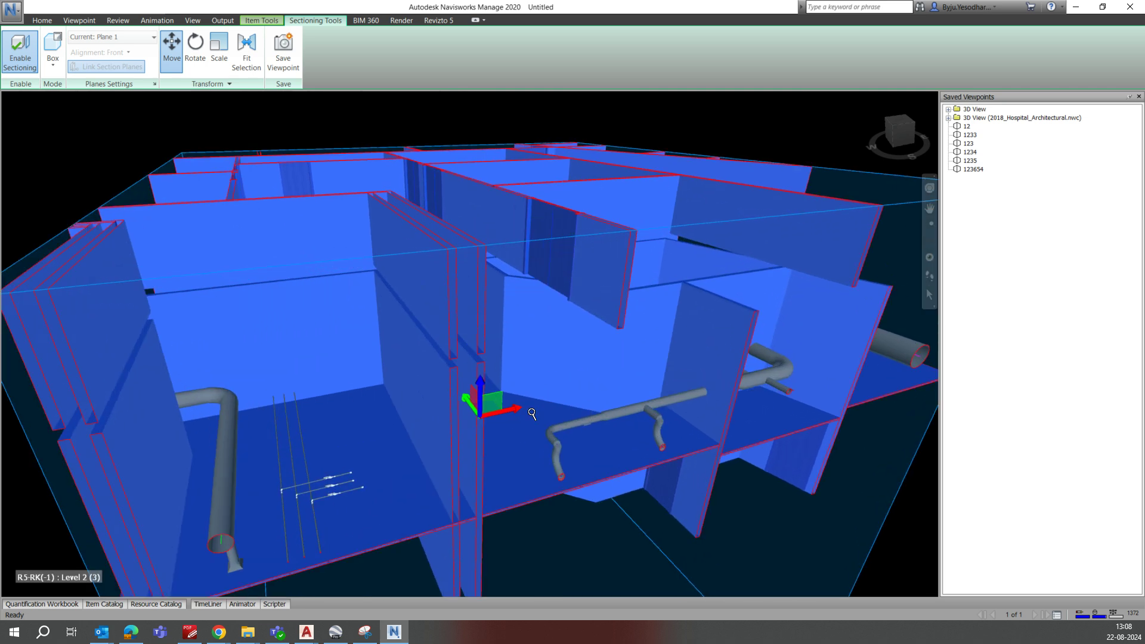
scroll(525, 415, "down", 2)
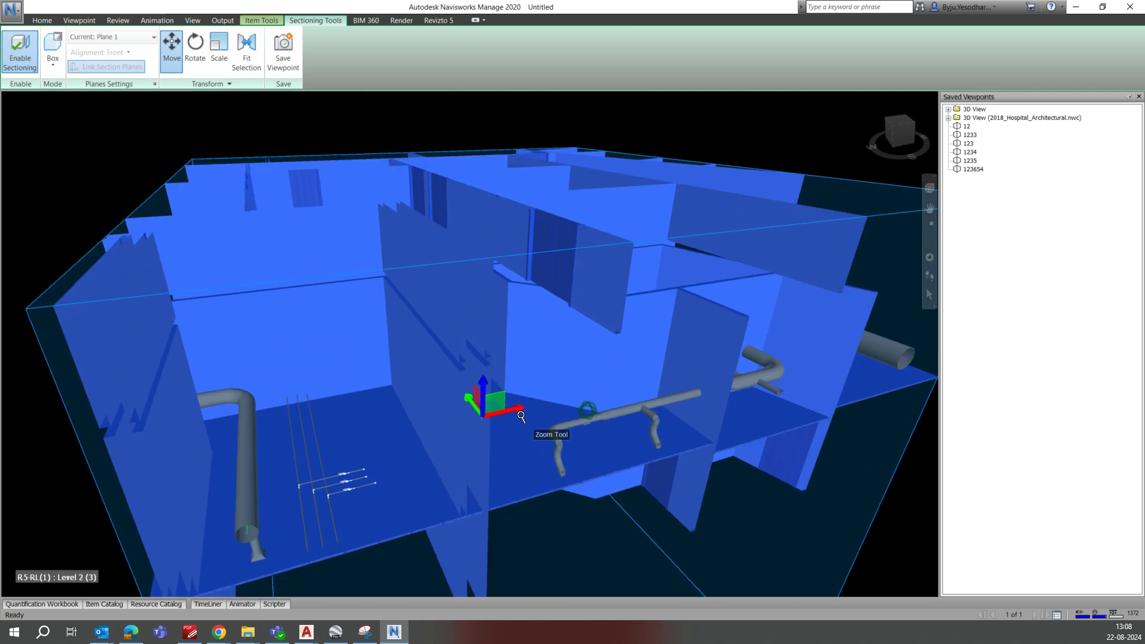
scroll(575, 398, "up", 4)
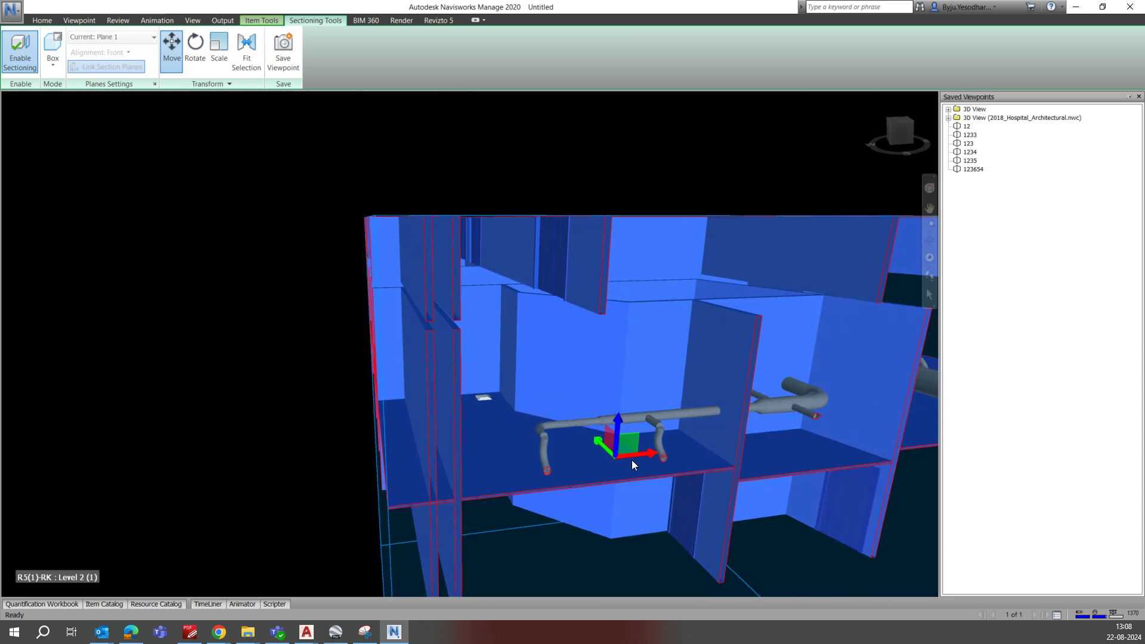
left_click_drag(632, 460, 551, 463)
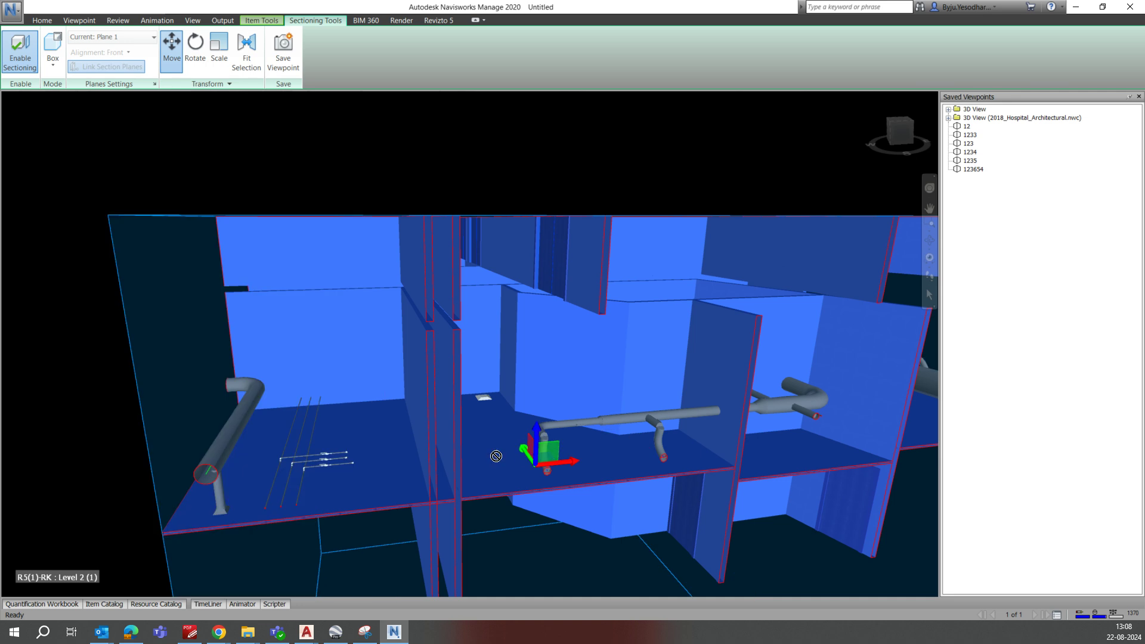
- Move the section box farther through the building to expose the large pipes, viewing the cut from the opposite side and above
middle_click_drag(320, 467, 383, 424, "shift")
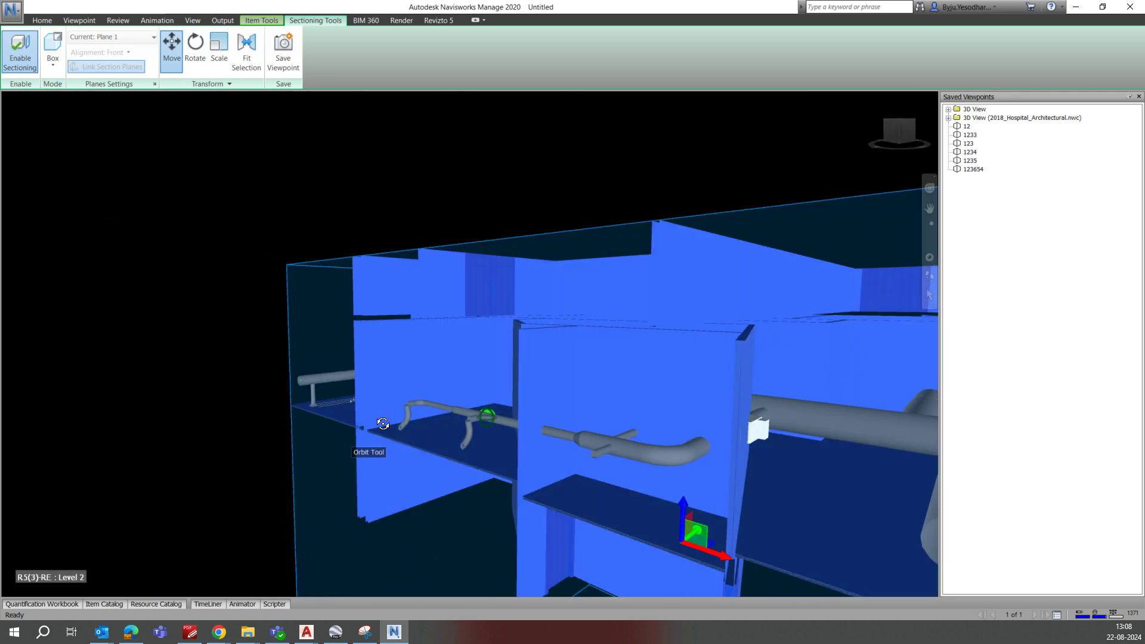
middle_click_drag(552, 444, 411, 336)
scroll(552, 448, "down", 3)
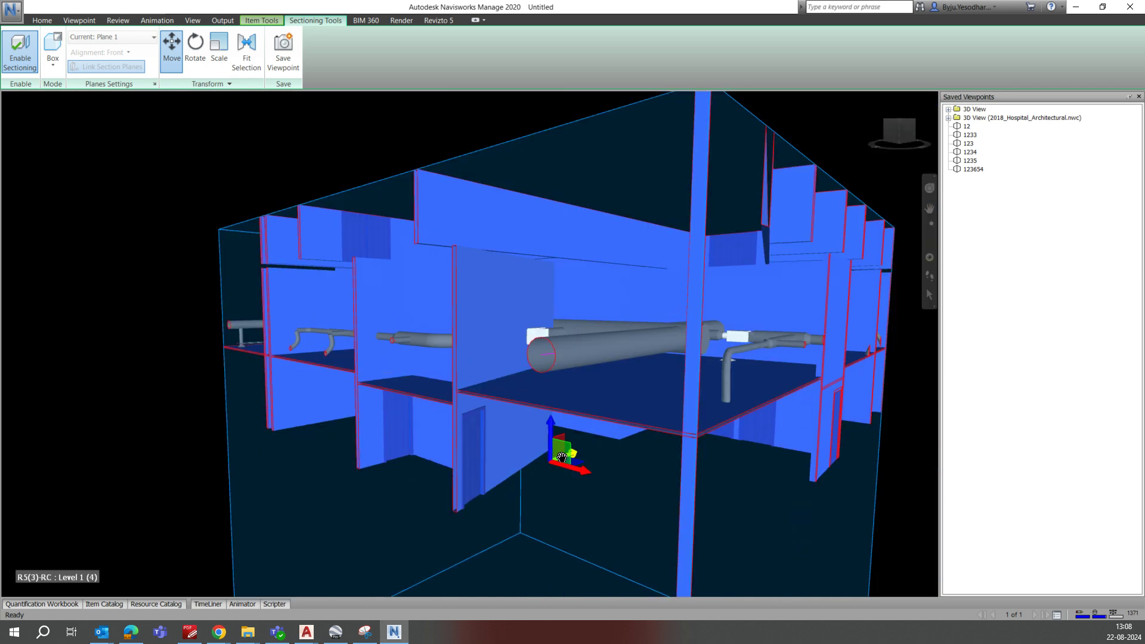
middle_click_drag(561, 457, 584, 414, "shift")
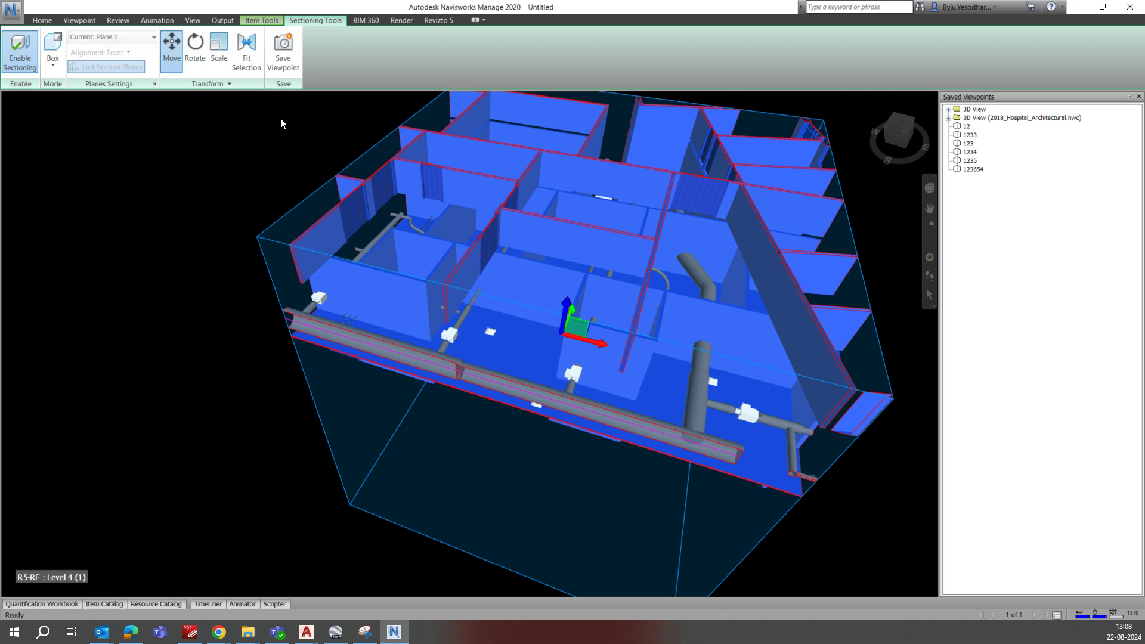
- Fit the section box to the selected building model and clear the selection
scroll(496, 380, "up", 10)
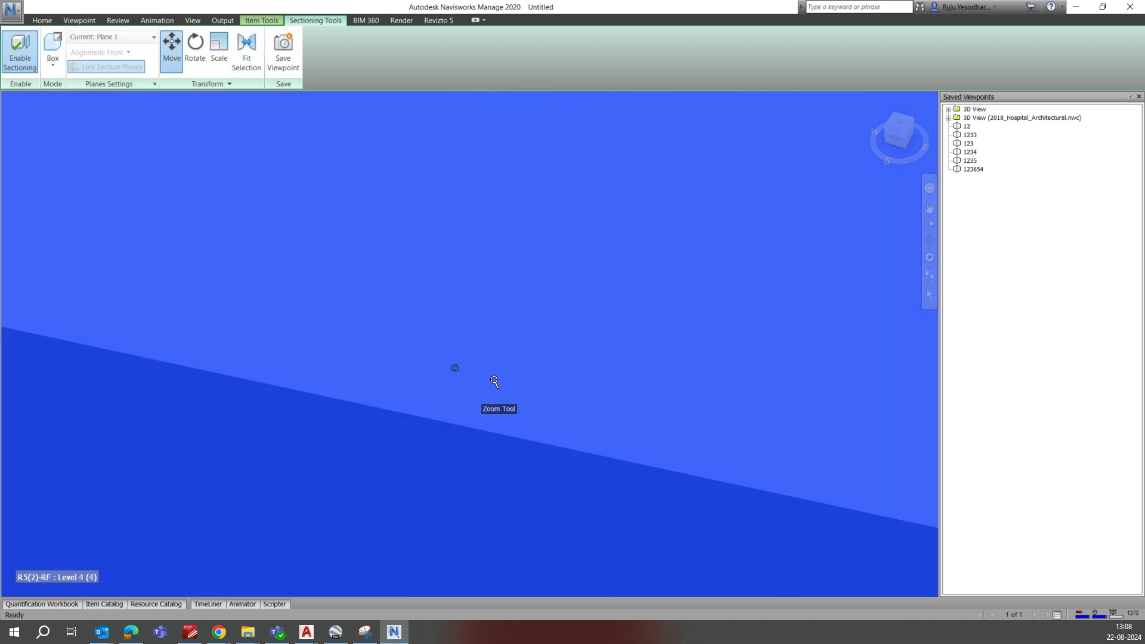
scroll(495, 380, "down", 10)
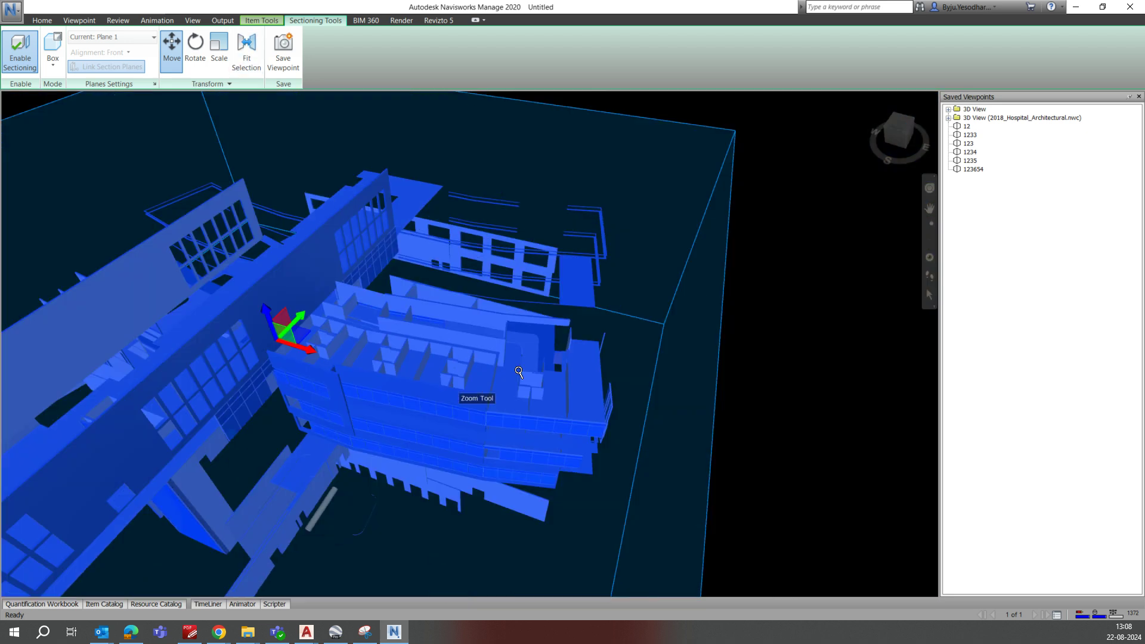
scroll(519, 372, "down", 3)
left_click(680, 417)
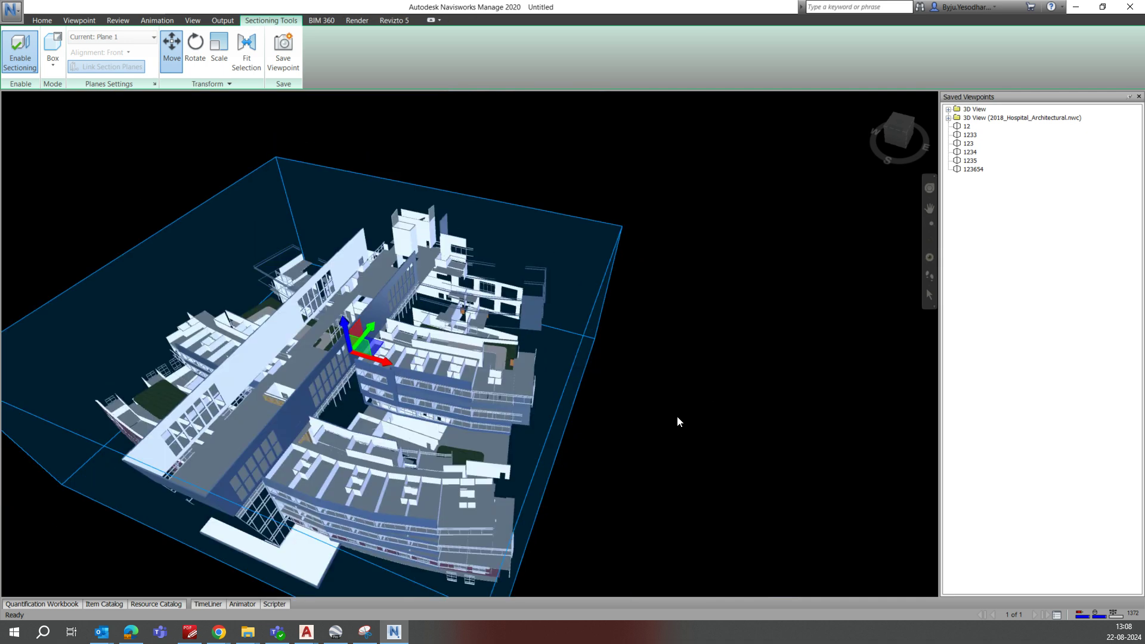
- Move the enlarged section box to cut through the roofs and end faces of the building wings around the courtyard
left_click_drag(349, 345, 378, 433)
middle_click_drag(378, 433, 321, 463, "shift")
scroll(283, 379, "up", 3)
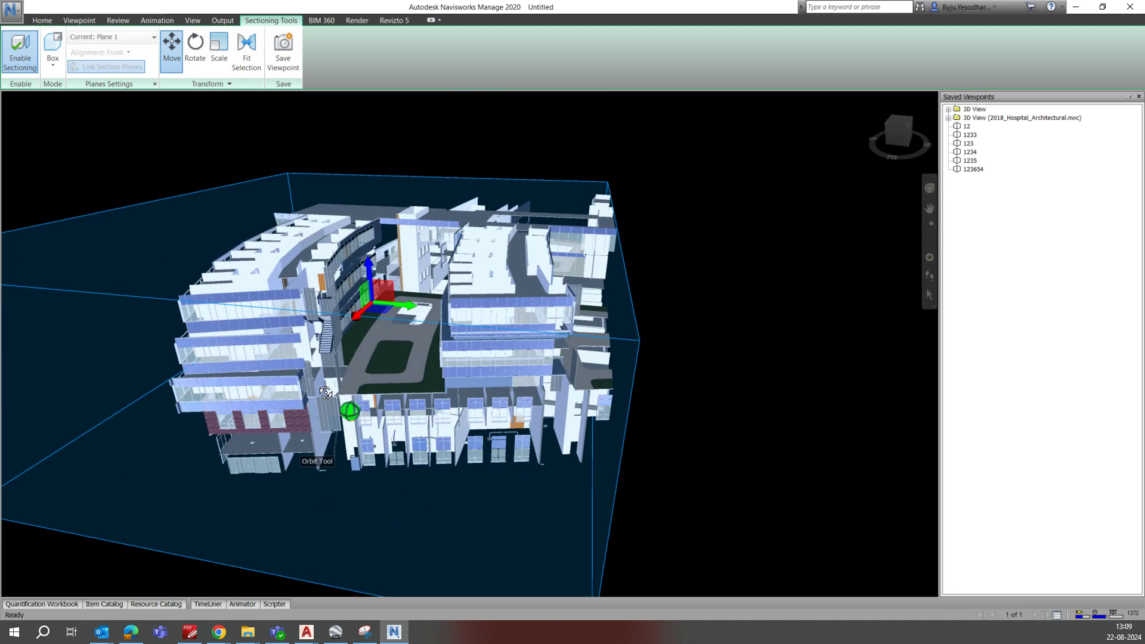
left_click_drag(358, 315, 395, 274)
scroll(394, 275, "up", 8)
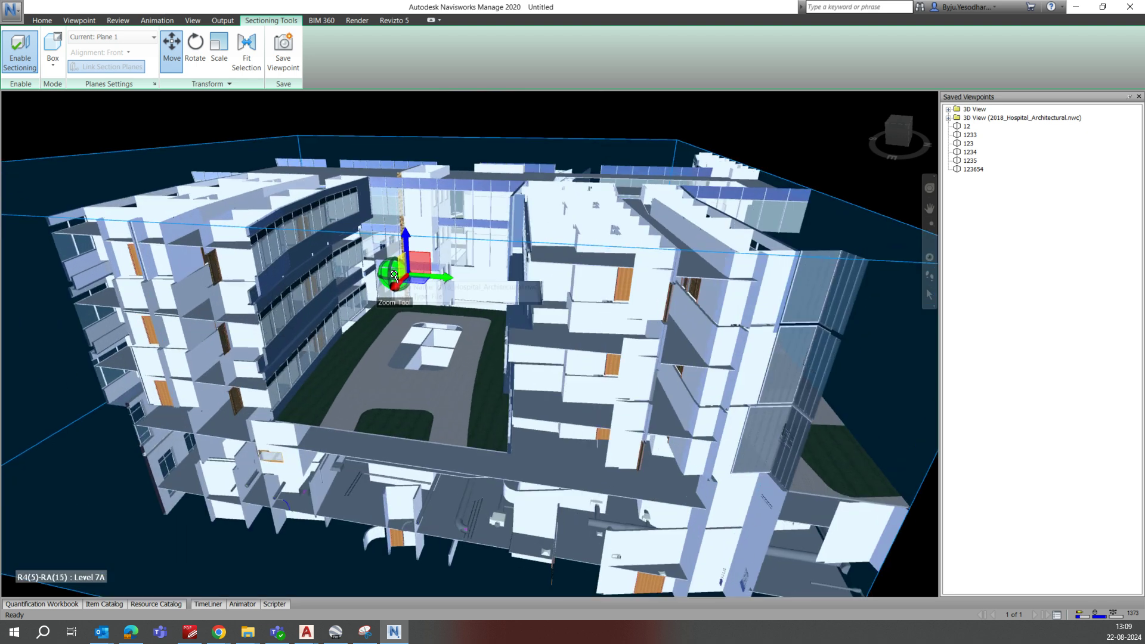